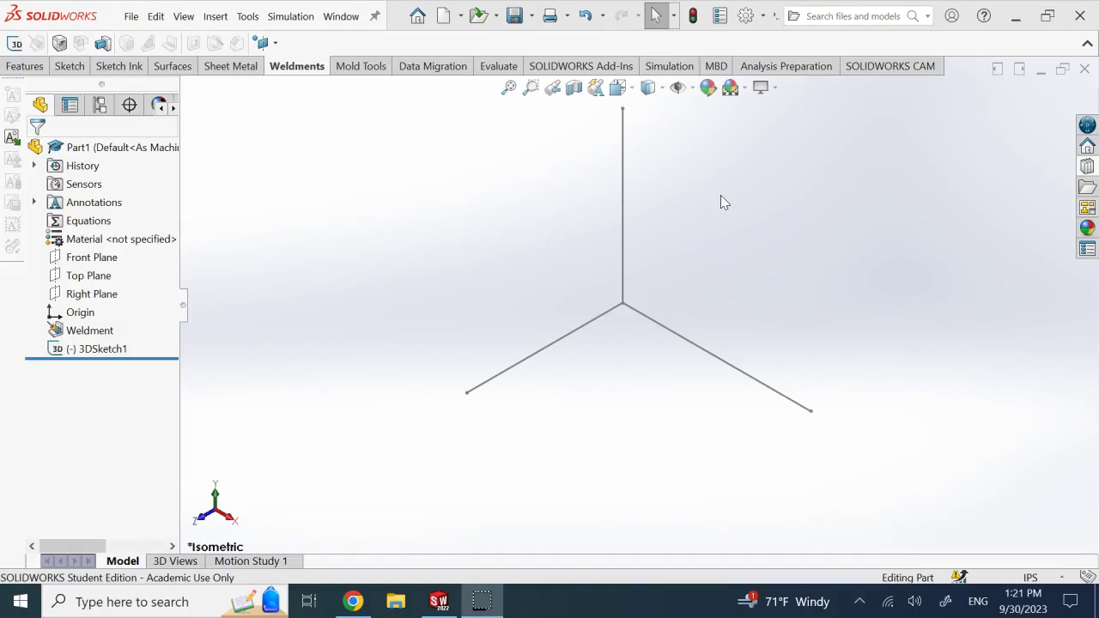
Start a Structural Member using the ansi inch standard, custom type, Part112 size.
{"action": "left_click", "coordinate": [674, 186]}
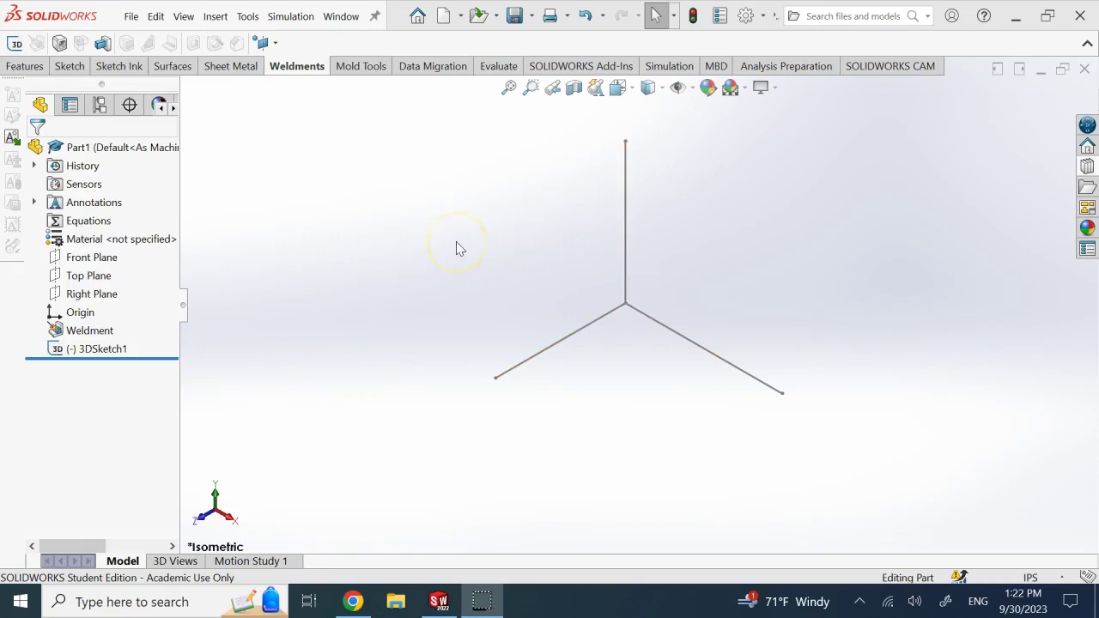
Place Group1 square tubes along the lower-left and lower-right sketch lines.
{"action": "left_click", "coordinate": [62, 44]}
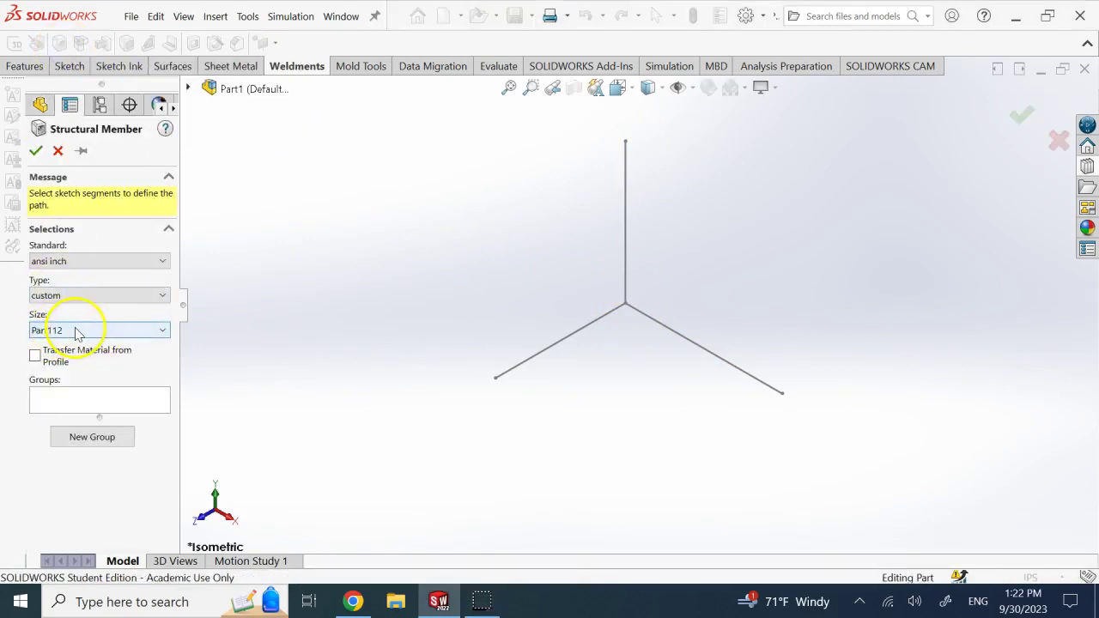
{"action": "left_click", "coordinate": [572, 341]}
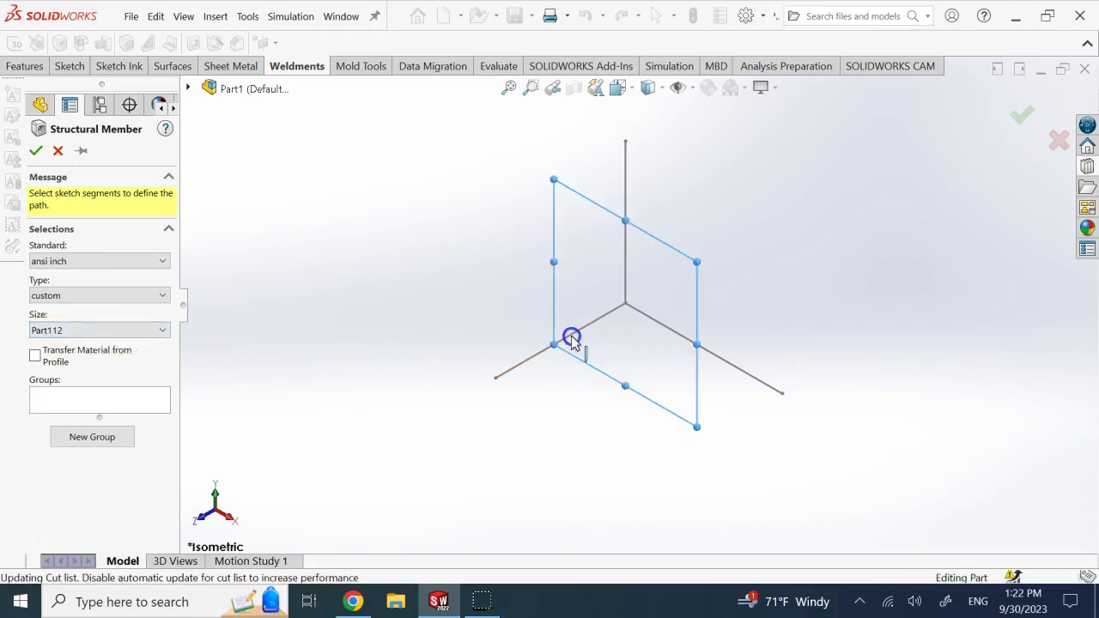
{"action": "left_click", "coordinate": [721, 363]}
{"action": "scroll", "coordinate": [172, 422], "scroll_direction": "down", "scroll_amount": 5}
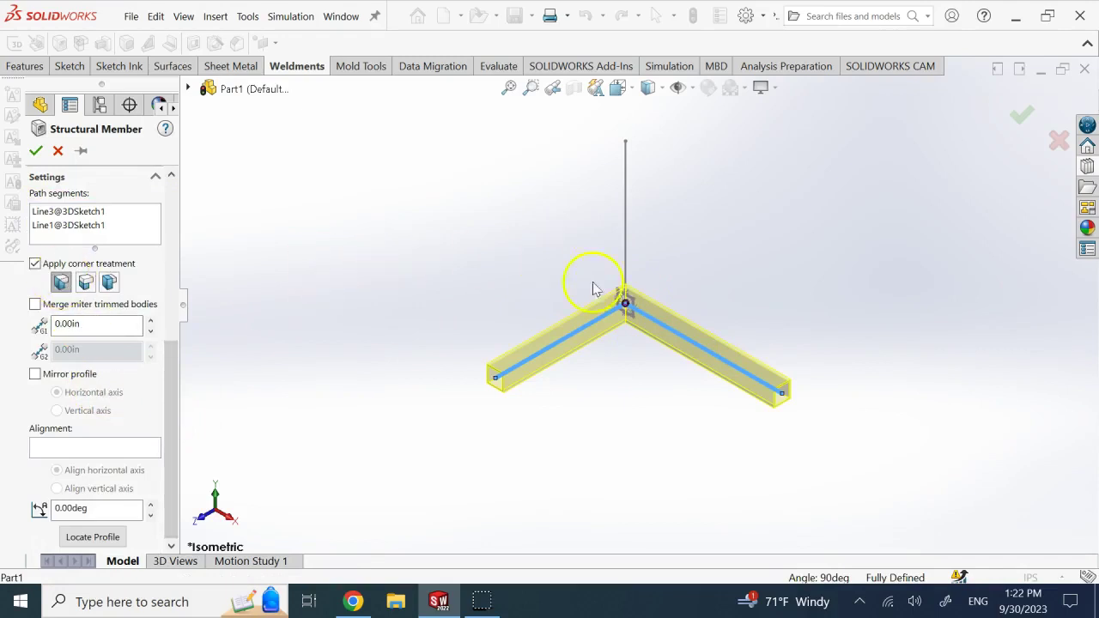
{"action": "scroll", "coordinate": [713, 319], "scroll_direction": "down", "scroll_amount": 5}
{"action": "scroll", "coordinate": [470, 362], "scroll_direction": "up", "scroll_amount": 5}
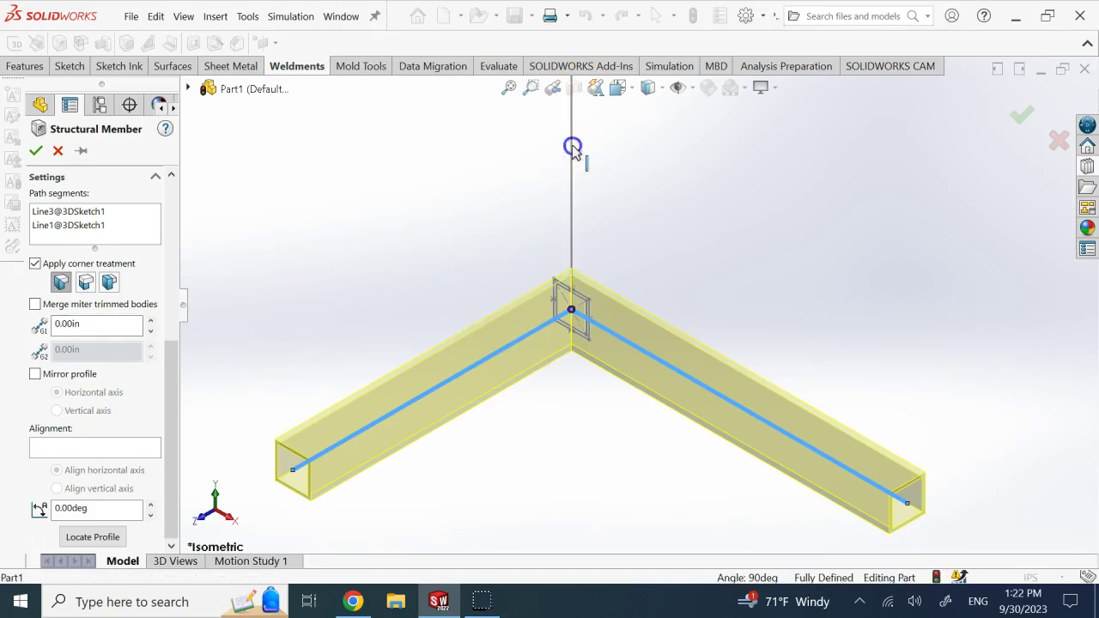
{"action": "scroll", "coordinate": [589, 177], "scroll_direction": "up", "scroll_amount": 5}
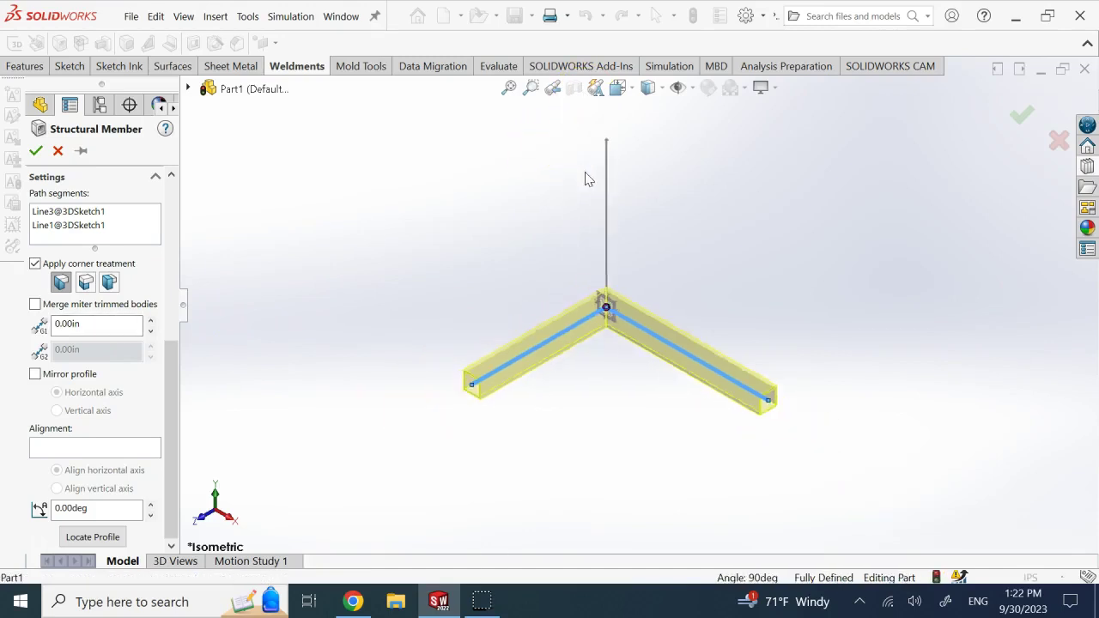
{"action": "scroll", "coordinate": [647, 138], "scroll_direction": "down", "scroll_amount": 2}
{"action": "scroll", "coordinate": [613, 378], "scroll_direction": "up", "scroll_amount": 2}
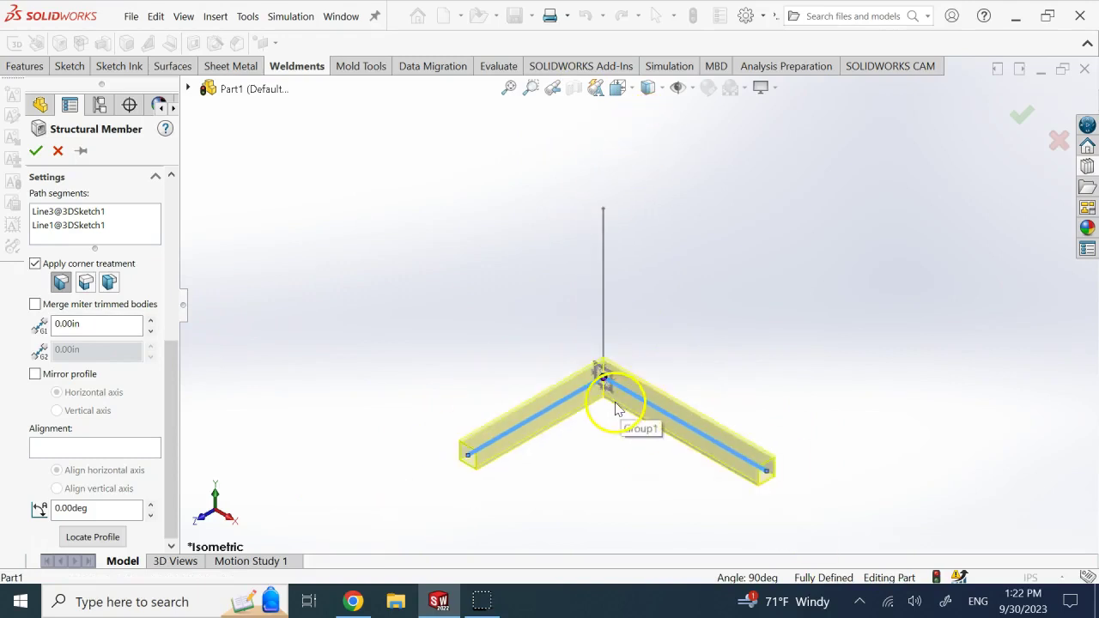
{"action": "left_click_drag", "start_coordinate": [167, 371], "coordinate": [176, 233]}
Add a Group2 tube on the vertical sketch line, check the corner, and accept the member.
{"action": "left_click", "coordinate": [76, 399]}
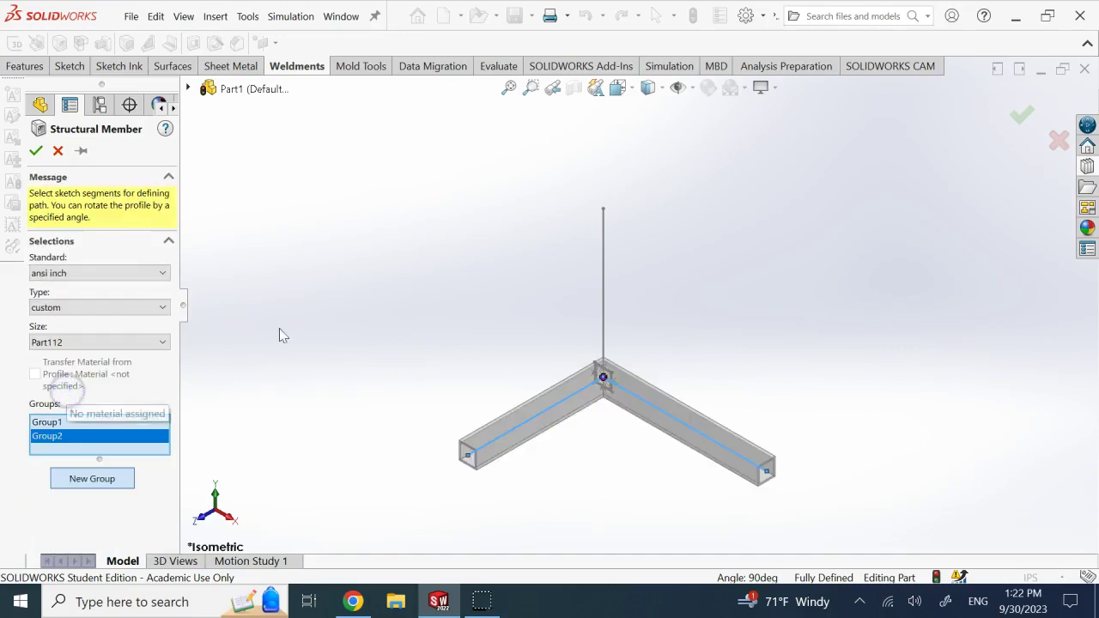
{"action": "left_click", "coordinate": [604, 249]}
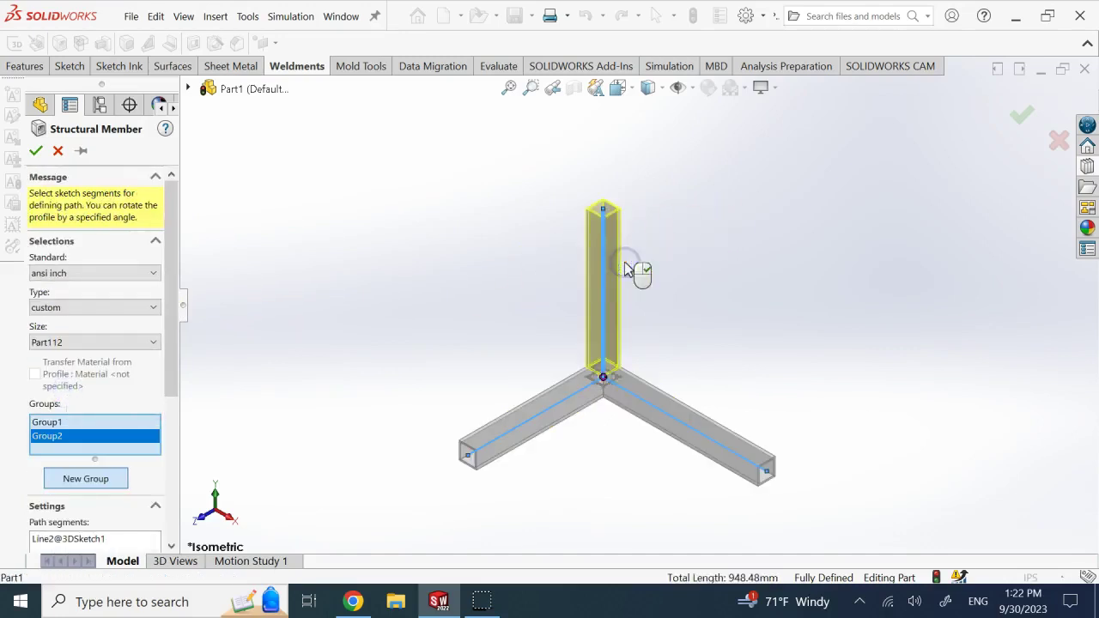
{"action": "scroll", "coordinate": [626, 336], "scroll_direction": "down", "scroll_amount": 2}
{"action": "middle_click_drag", "start_coordinate": [678, 328], "coordinate": [490, 319]}
{"action": "scroll", "coordinate": [442, 319], "scroll_direction": "down", "scroll_amount": 3}
{"action": "middle_click_drag", "start_coordinate": [537, 352], "coordinate": [862, 405]}
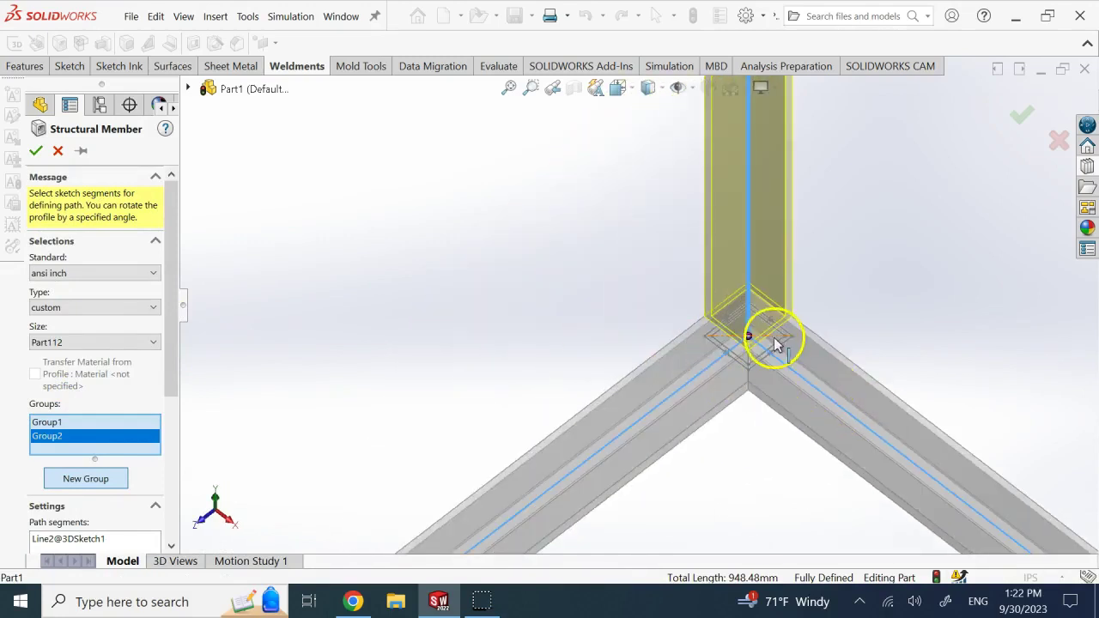
{"action": "mouse_move", "coordinate": [168, 301]}
{"action": "left_mouse_down"}
{"action": "mouse_move", "coordinate": [177, 354]}
{"action": "mouse_move", "coordinate": [182, 292]}
{"action": "left_mouse_up"}
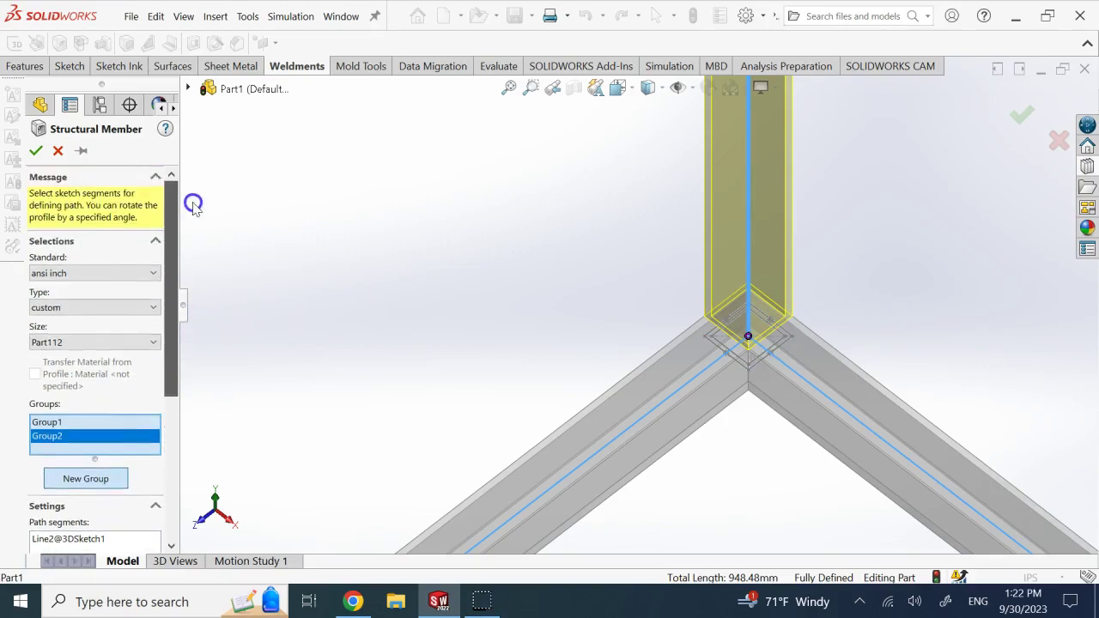
{"action": "scroll", "coordinate": [719, 372], "scroll_direction": "up", "scroll_amount": 5}
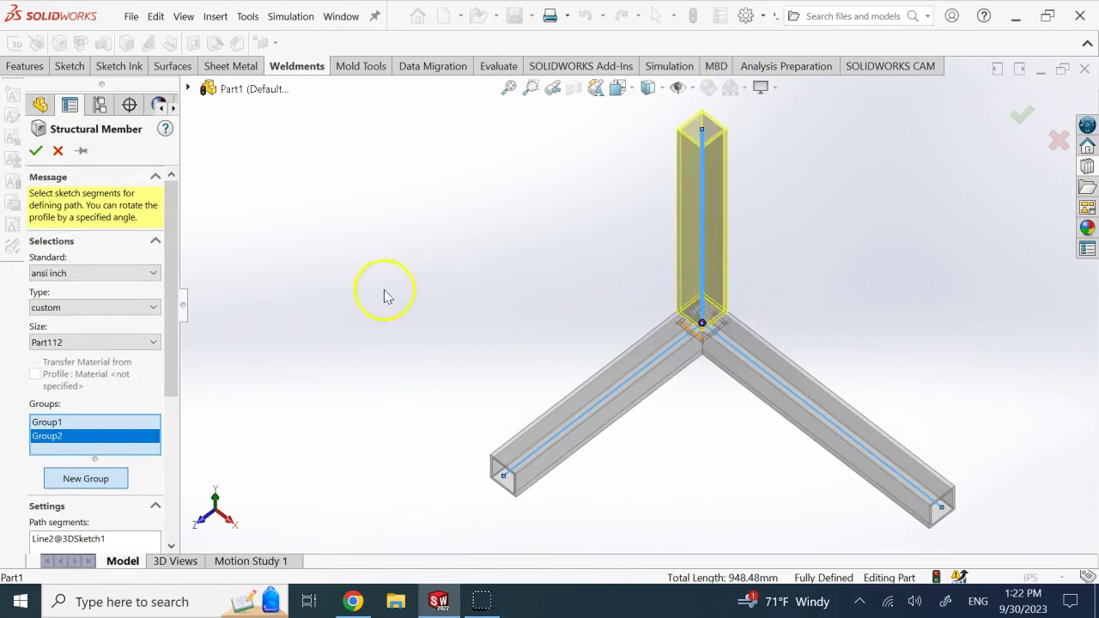
{"action": "left_click_drag", "start_coordinate": [172, 348], "coordinate": [163, 461]}
{"action": "left_click", "coordinate": [38, 155]}
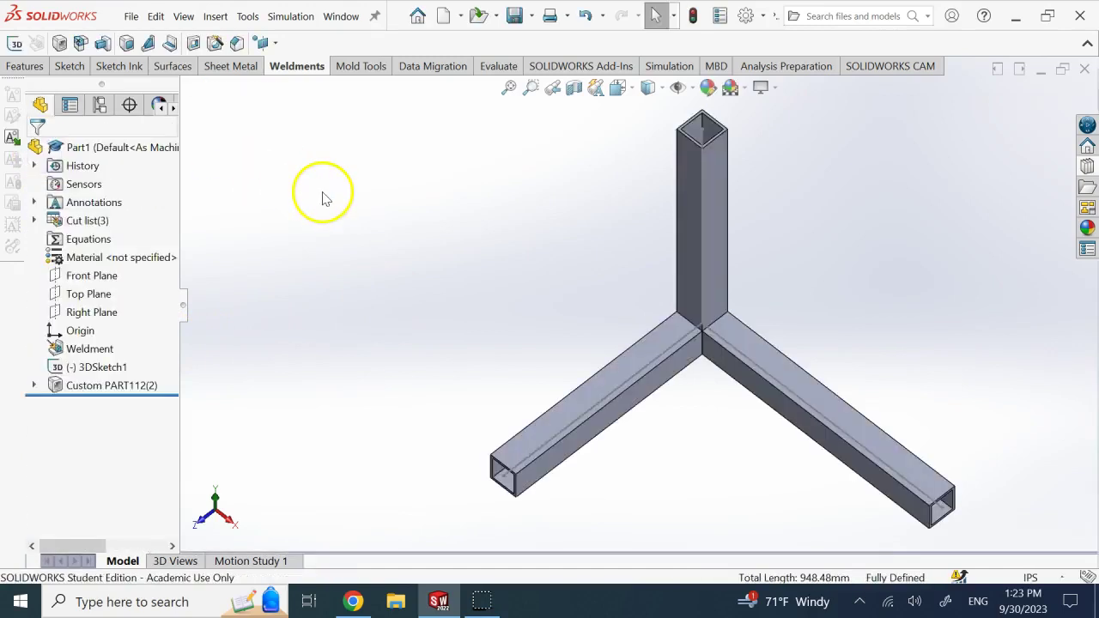
Hide 3DSketch1 so only the tubes are visible.
{"action": "key", "text": "Up"}
{"action": "key", "text": "Up"}
{"action": "key", "text": "Up"}
{"action": "key", "text": "Up"}
{"action": "key", "text": "Up"}
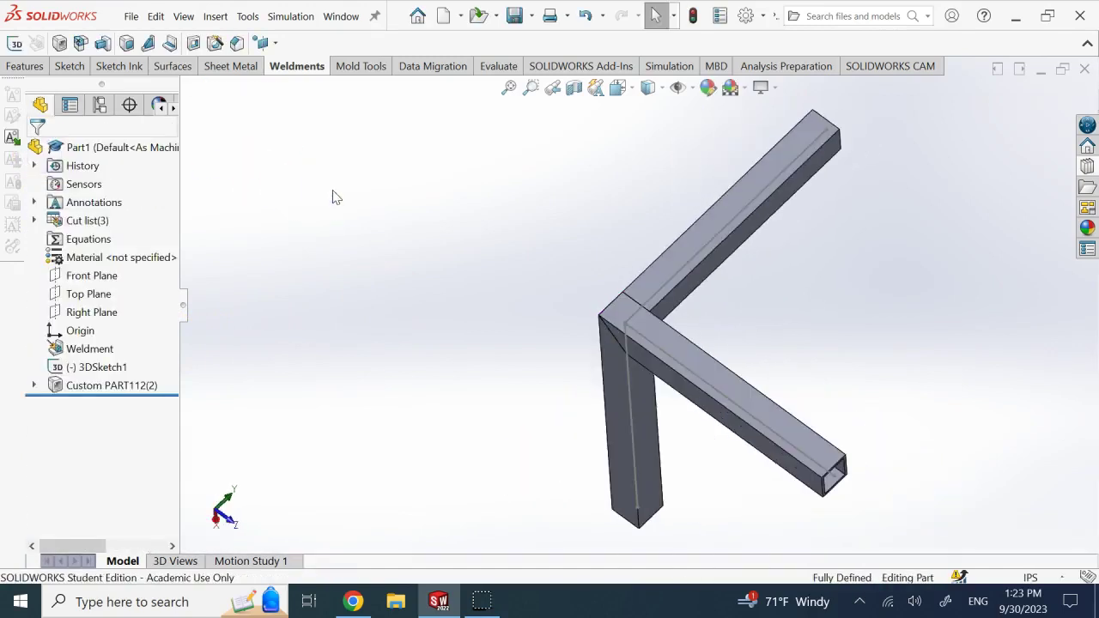
{"action": "key", "text": "Up"}
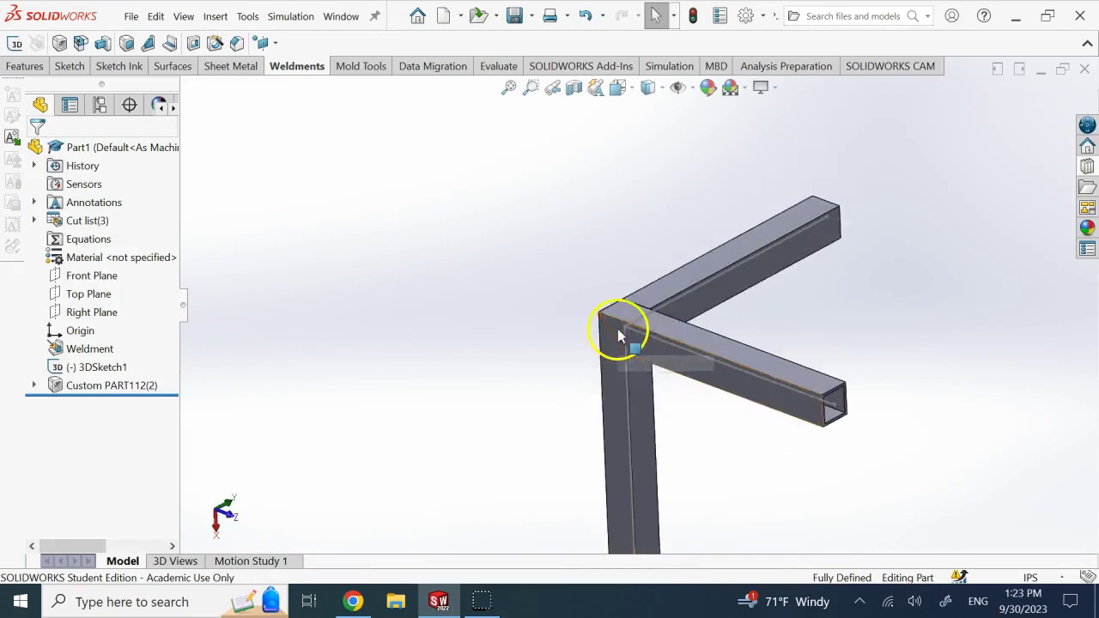
{"action": "key", "text": "Up"}
{"action": "key", "text": "Up"}
{"action": "key", "text": "Up"}
{"action": "key", "text": "Up"}
{"action": "key", "text": "Up"}
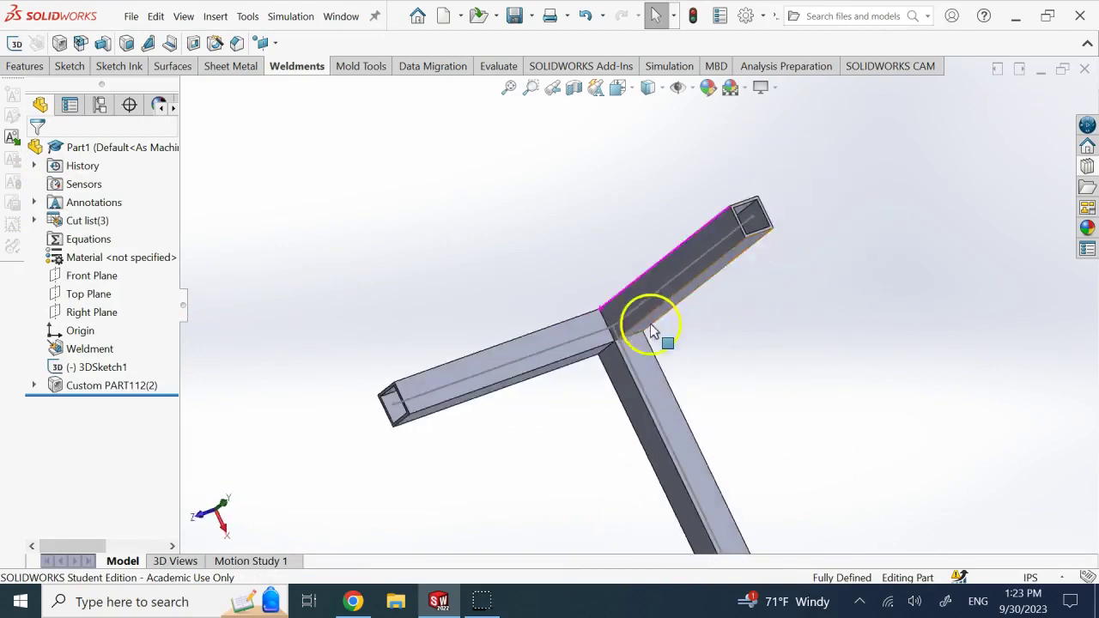
{"action": "right_click", "coordinate": [120, 391]}
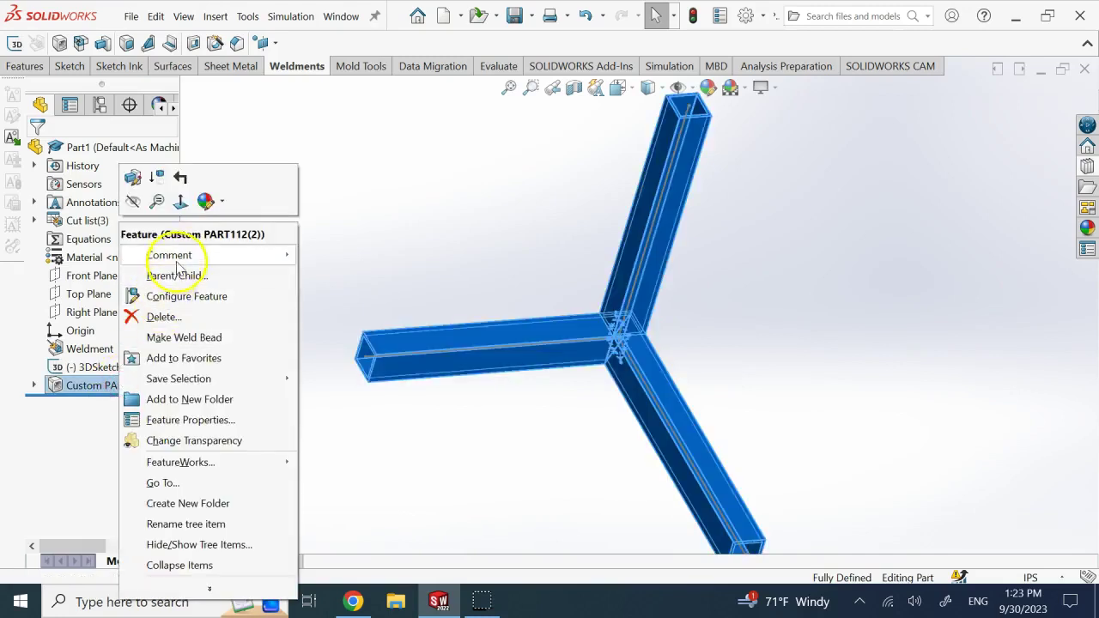
{"action": "left_click", "coordinate": [99, 367]}
{"action": "left_click", "coordinate": [138, 345]}
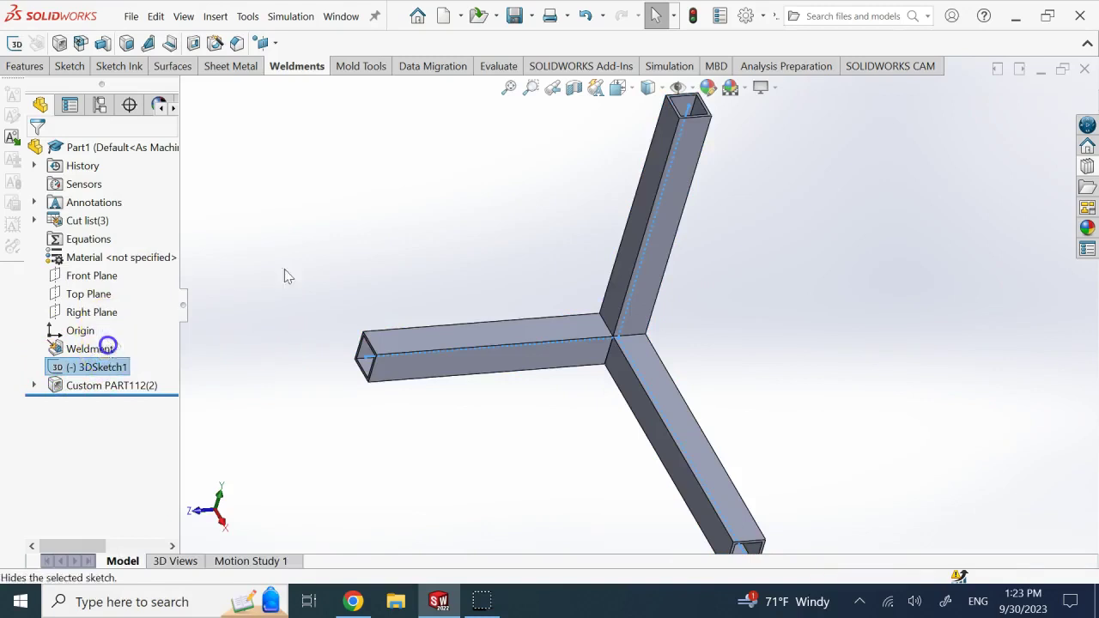
Select the Custom PART112(2) structural member in the feature tree.
{"action": "key", "text": "Right"}
{"action": "key", "text": "Right"}
{"action": "key", "text": "Right"}
{"action": "key", "text": "Right"}
{"action": "key", "text": "Right"}
{"action": "key", "text": "Right"}
{"action": "key", "text": "Right"}
{"action": "key", "text": "Right"}
{"action": "key", "text": "Right"}
{"action": "key", "text": "Right"}
{"action": "key", "text": "Right"}
{"action": "key", "text": "Right"}
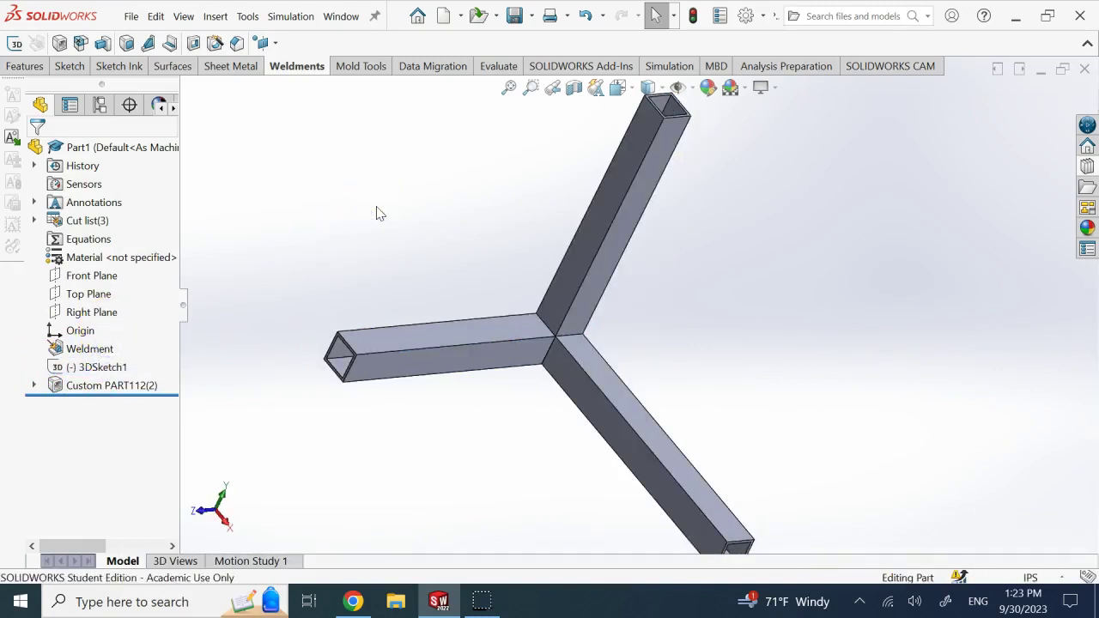
{"action": "key", "text": "Down"}
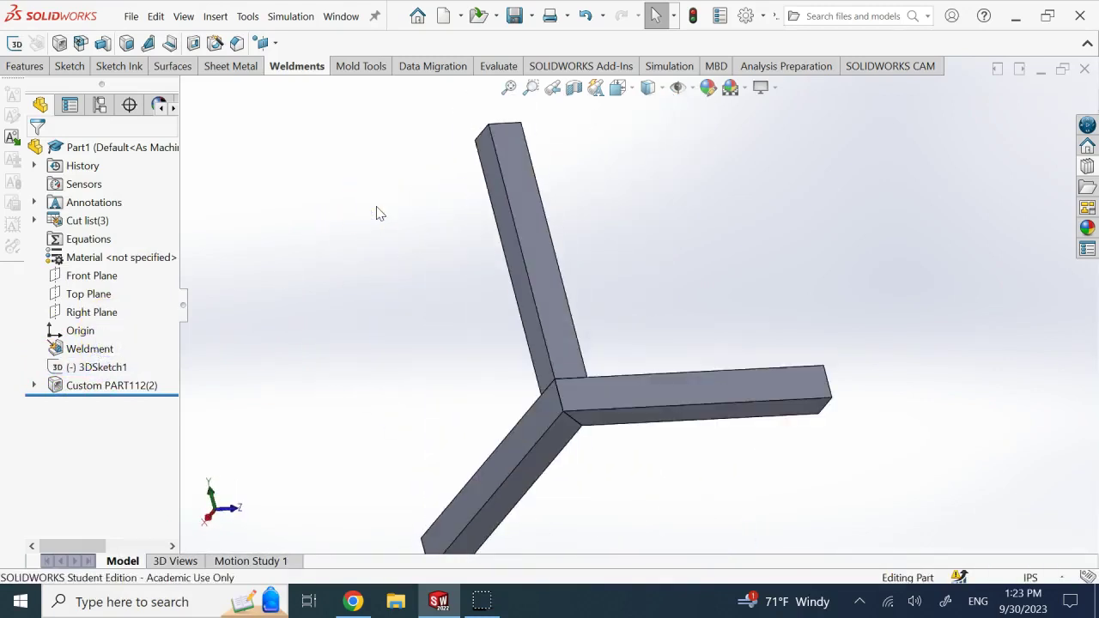
{"action": "left_click", "coordinate": [111, 388]}
Make the corner an End Miter and set Group 2's trim order to 1, matching Group 1.
{"action": "left_click", "coordinate": [123, 353]}
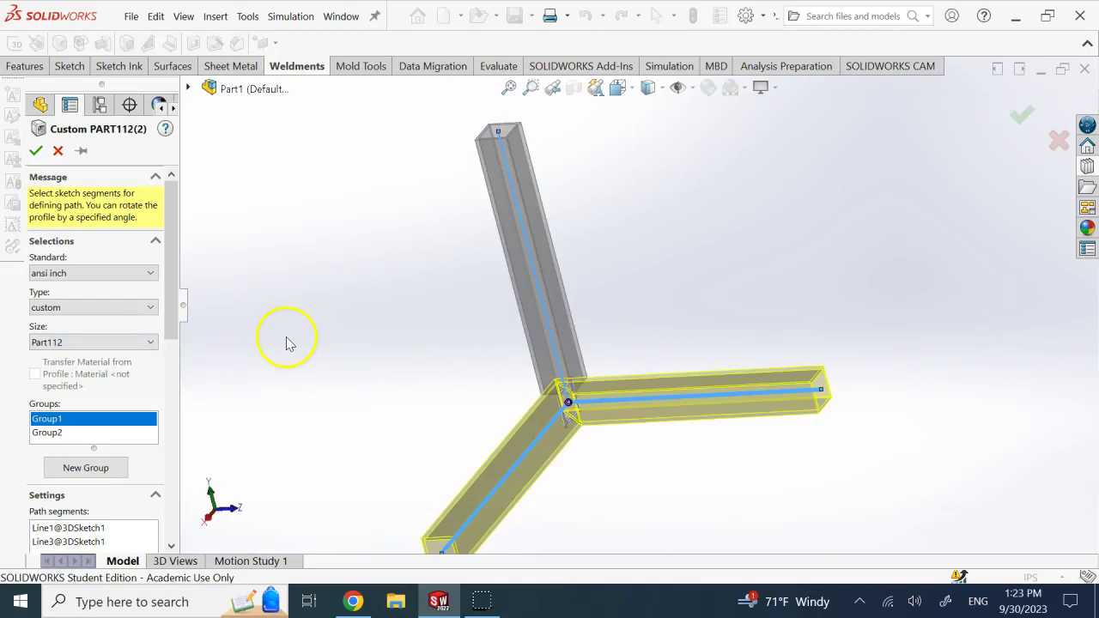
{"action": "left_click", "coordinate": [568, 405]}
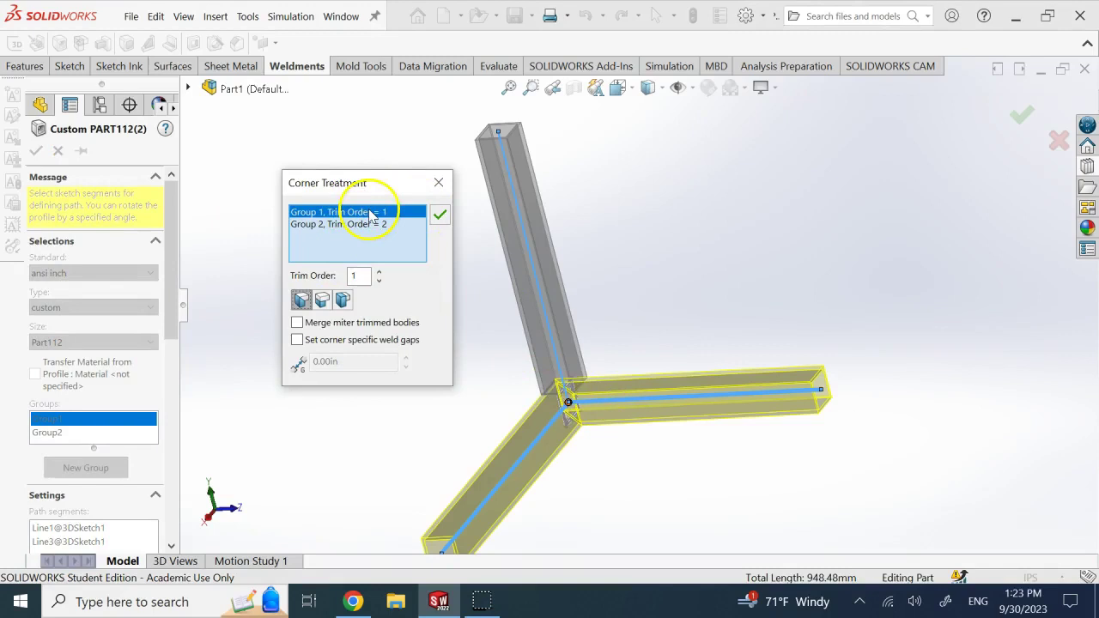
{"action": "left_click", "coordinate": [302, 300]}
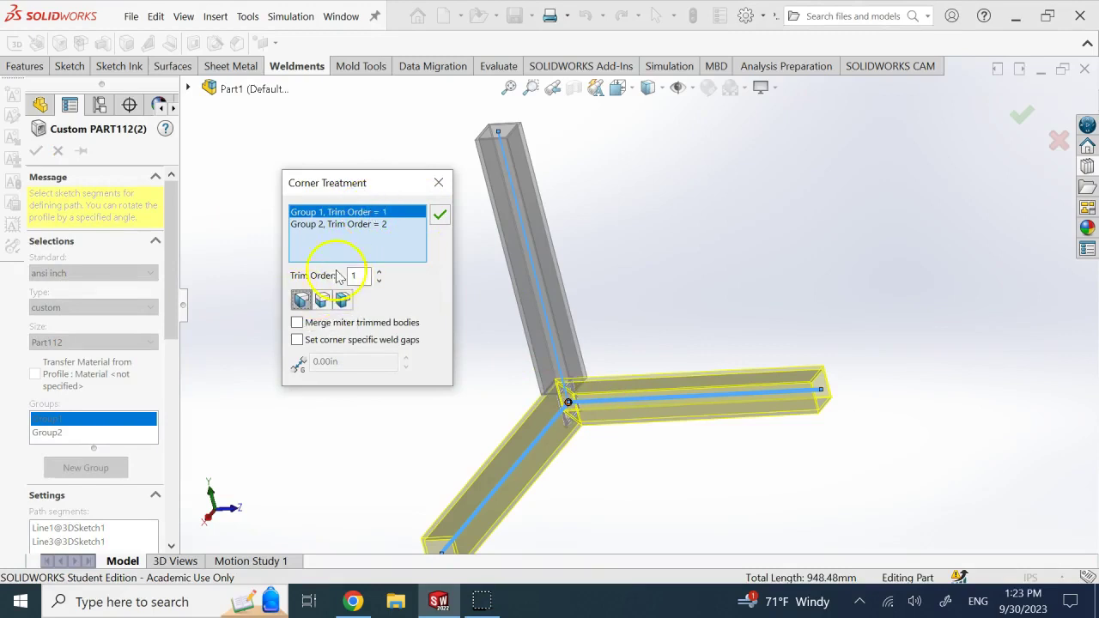
{"action": "left_click", "coordinate": [354, 225]}
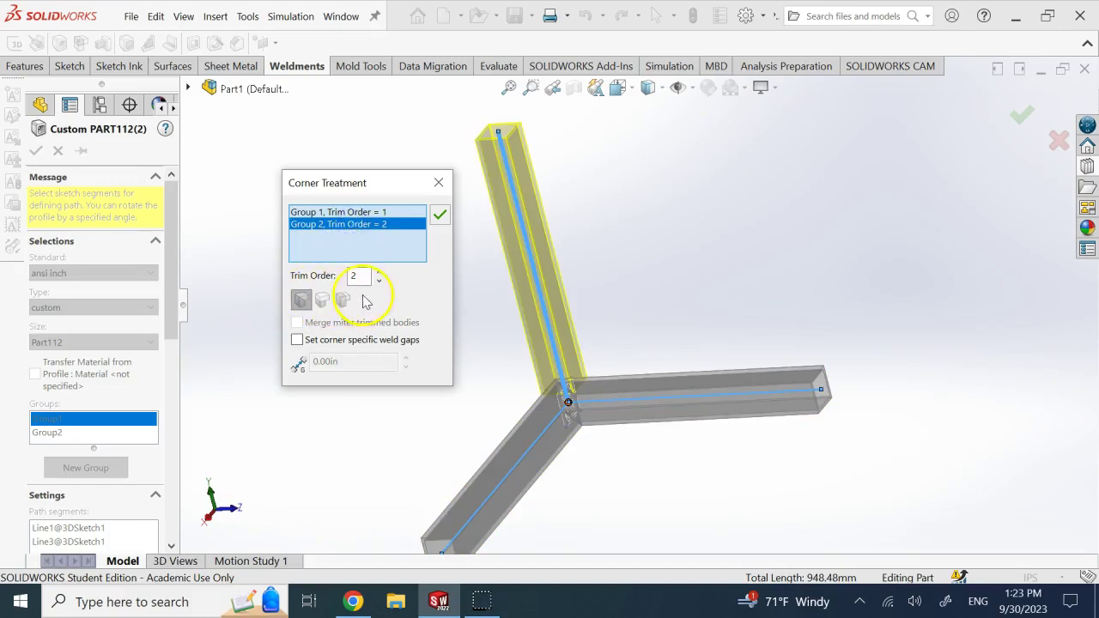
{"action": "left_click", "coordinate": [373, 212]}
{"action": "left_click", "coordinate": [360, 226]}
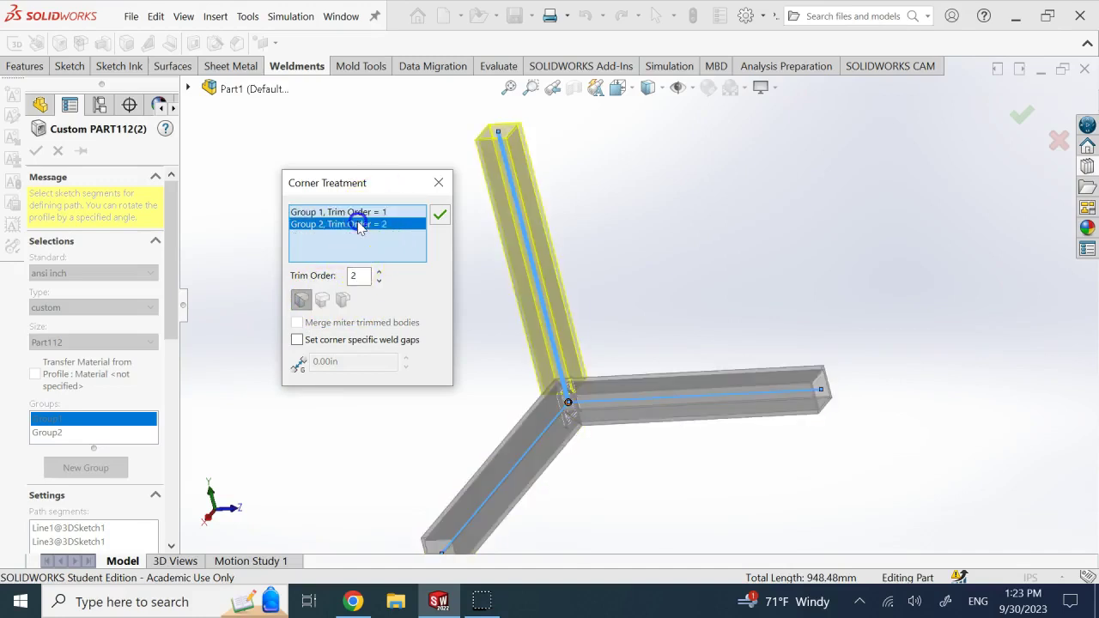
{"action": "left_click", "coordinate": [379, 281]}
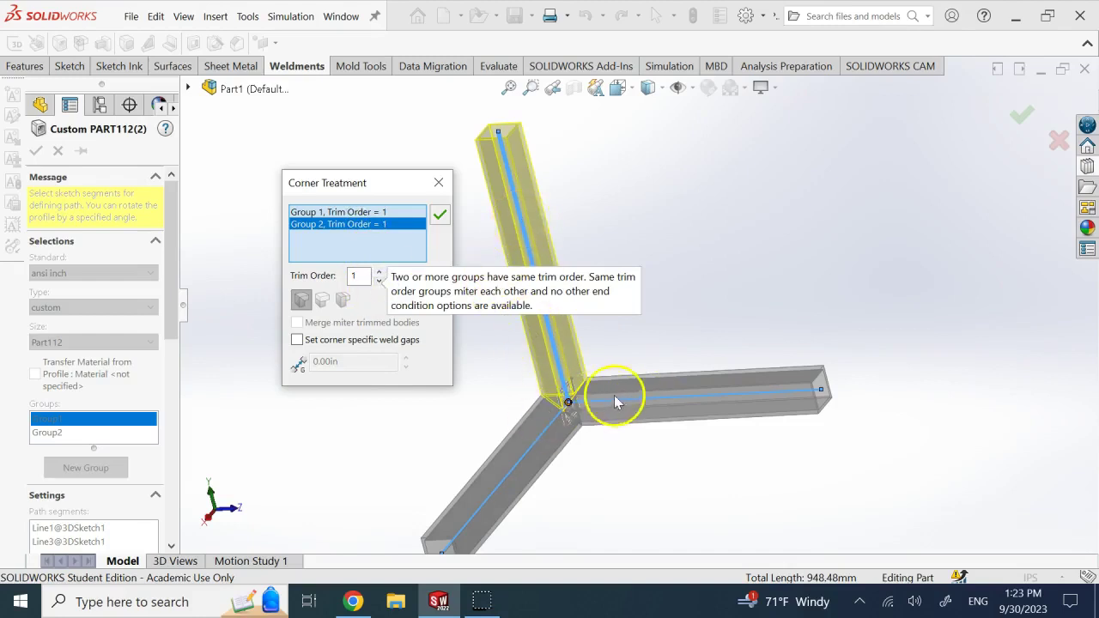
{"action": "left_click", "coordinate": [439, 215]}
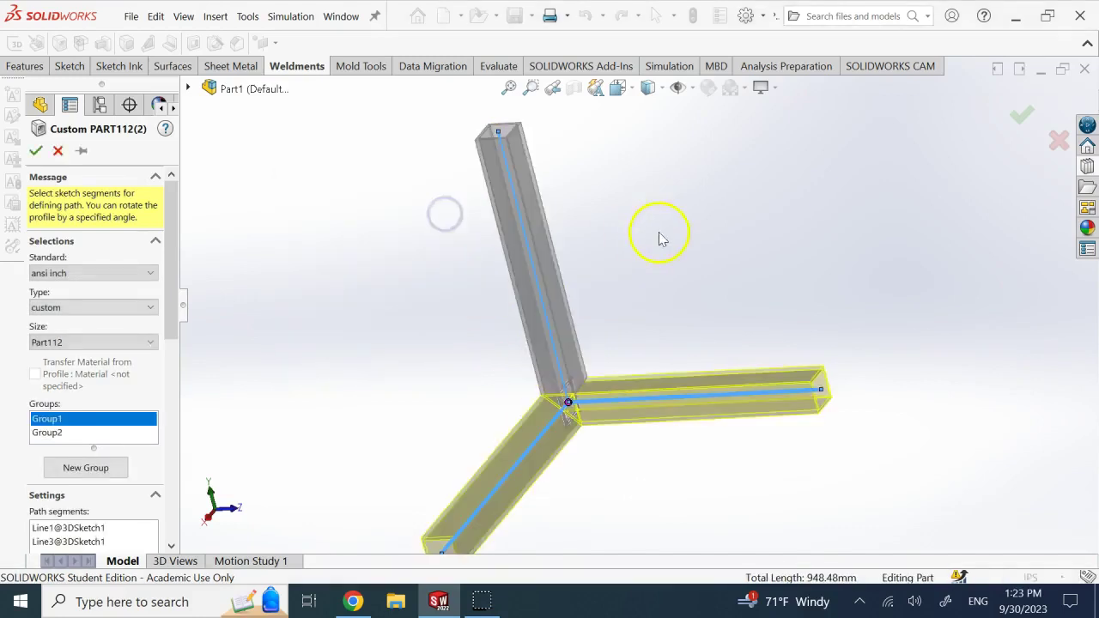
Apply the edited member and rotate and zoom onto the mitered three-tube corner.
{"action": "left_click", "coordinate": [35, 151]}
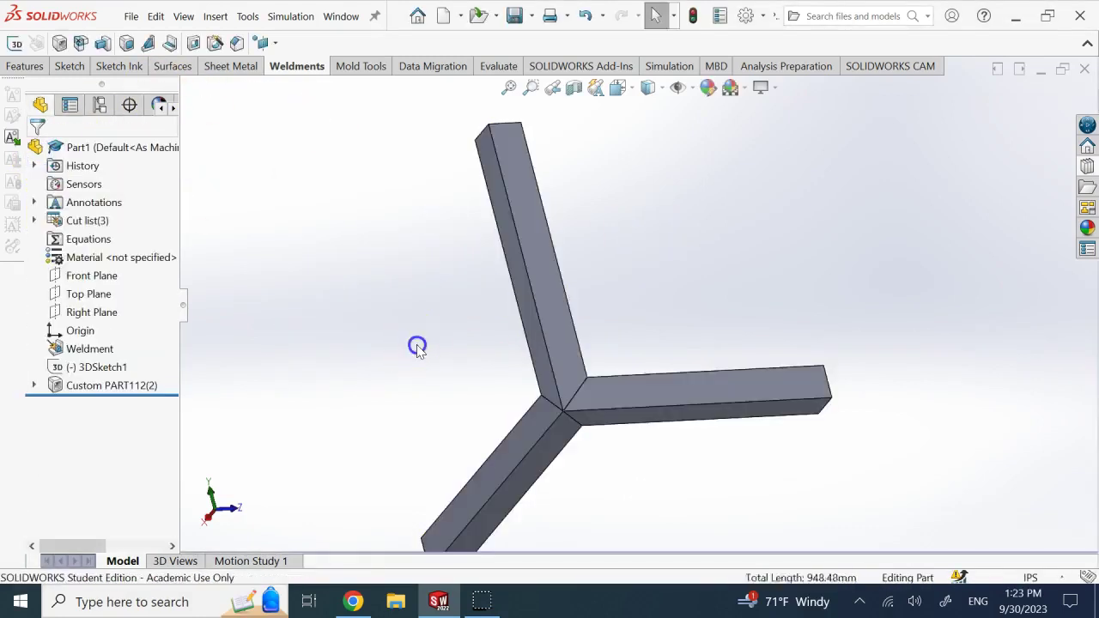
{"action": "key", "text": "Down"}
{"action": "key", "text": "Down"}
{"action": "key", "text": "Down"}
{"action": "key", "text": "Down"}
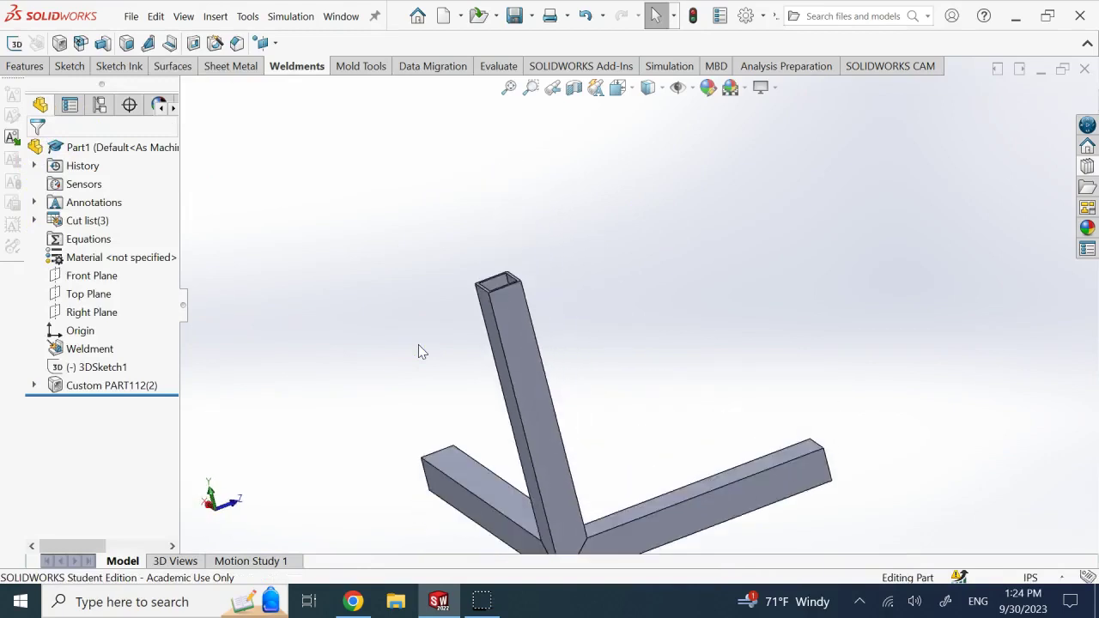
{"action": "key", "text": "Down"}
{"action": "key", "text": "Down"}
{"action": "key", "text": "Down"}
{"action": "key", "text": "Down"}
{"action": "key", "text": "Down"}
{"action": "key", "text": "Down"}
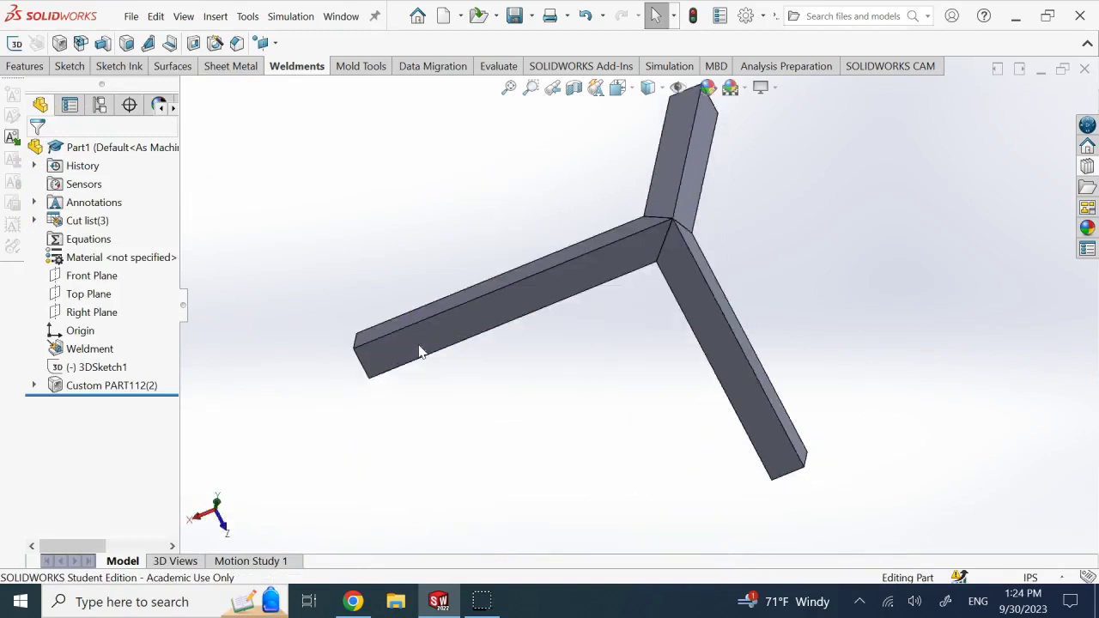
{"action": "key", "text": "Left"}
{"action": "key", "text": "Left"}
{"action": "key", "text": "Left"}
{"action": "key", "text": "Left"}
{"action": "key", "text": "Left"}
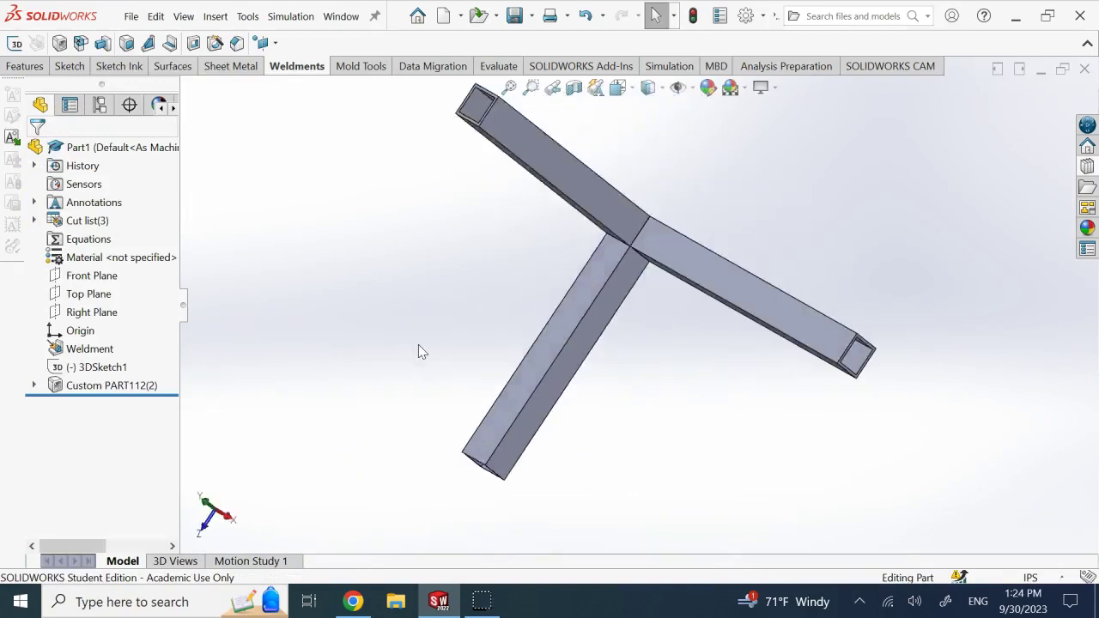
{"action": "key", "text": "Left"}
{"action": "key", "text": "Left"}
{"action": "key", "text": "Left"}
{"action": "key", "text": "Left"}
{"action": "key", "text": "Left"}
{"action": "key", "text": "Left"}
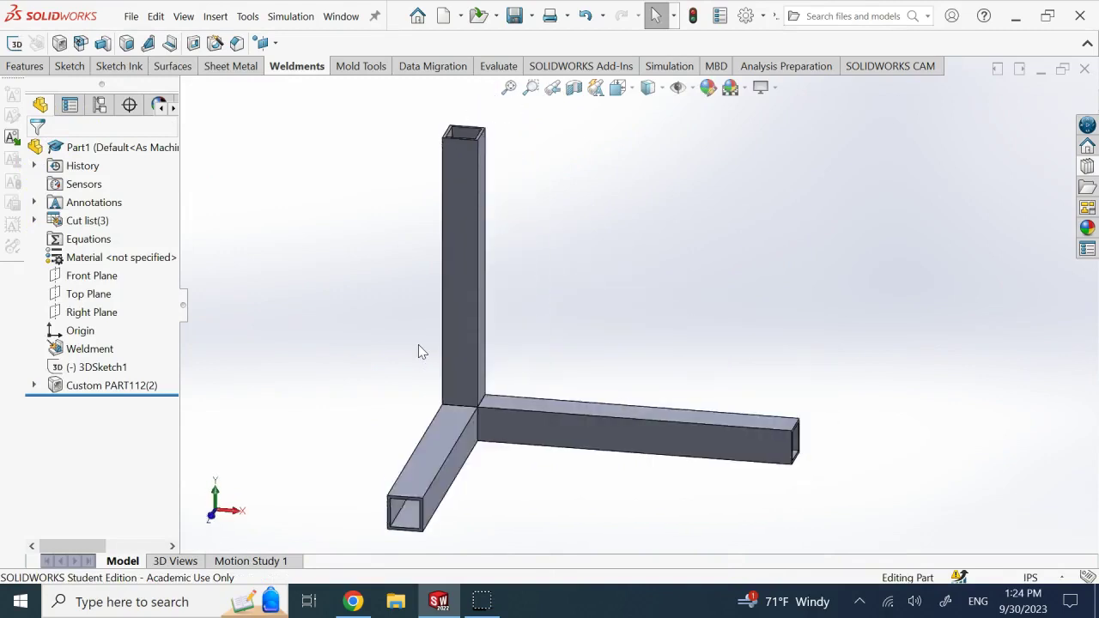
{"action": "key", "text": "Left"}
{"action": "key", "text": "Left"}
{"action": "key", "text": "Left"}
{"action": "key", "text": "Left"}
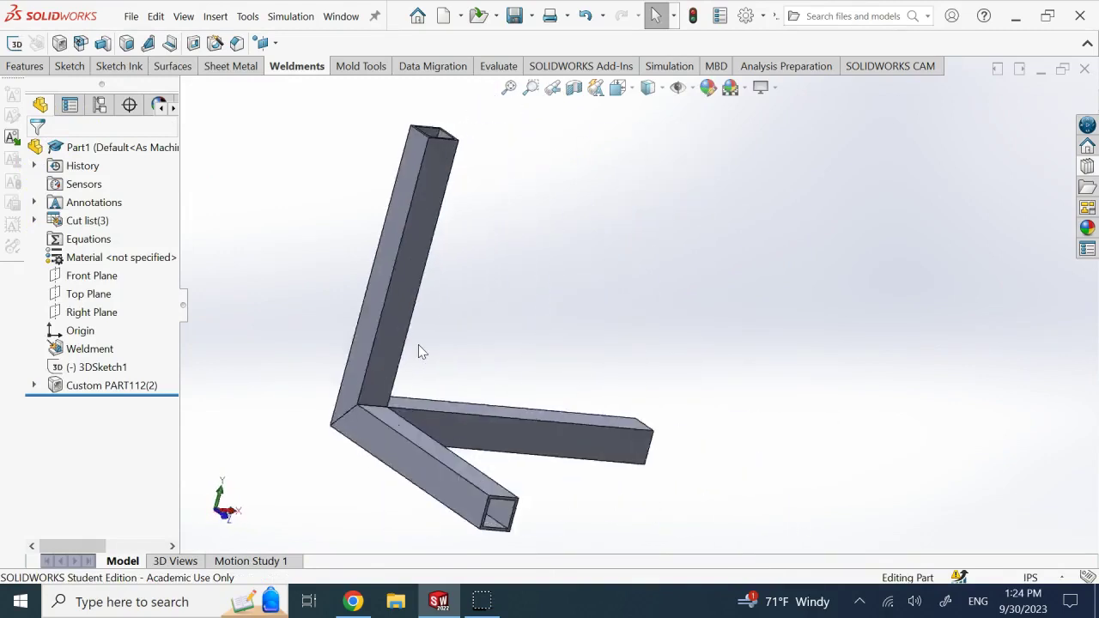
{"action": "key", "text": "Left"}
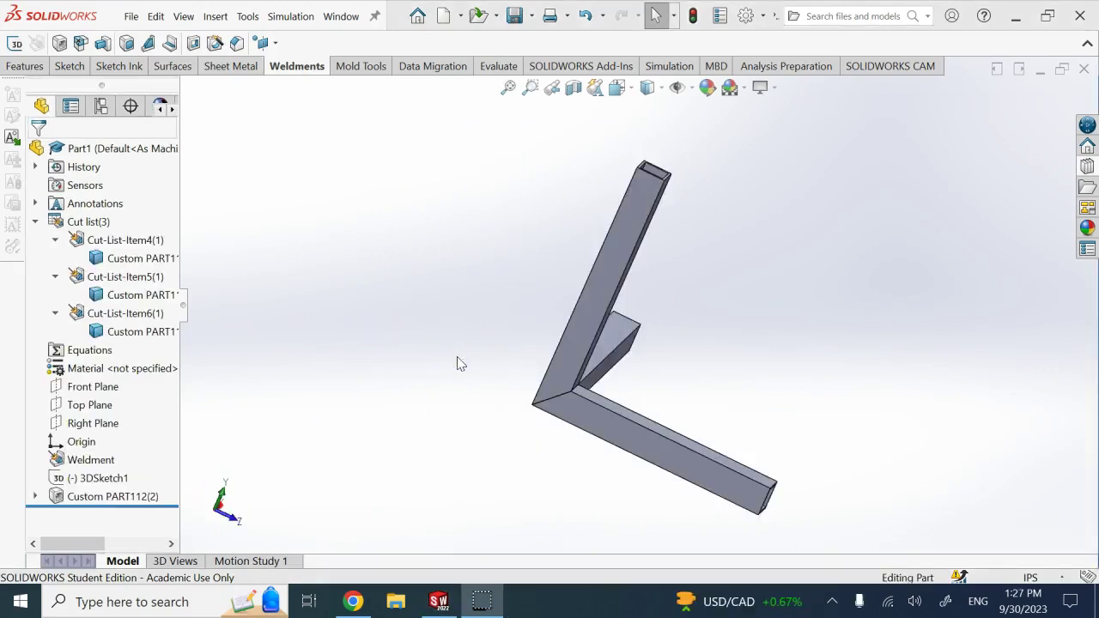
{"action": "middle_click_drag", "start_coordinate": [460, 365], "coordinate": [678, 412]}
{"action": "scroll", "coordinate": [655, 385], "scroll_direction": "down", "scroll_amount": 3}
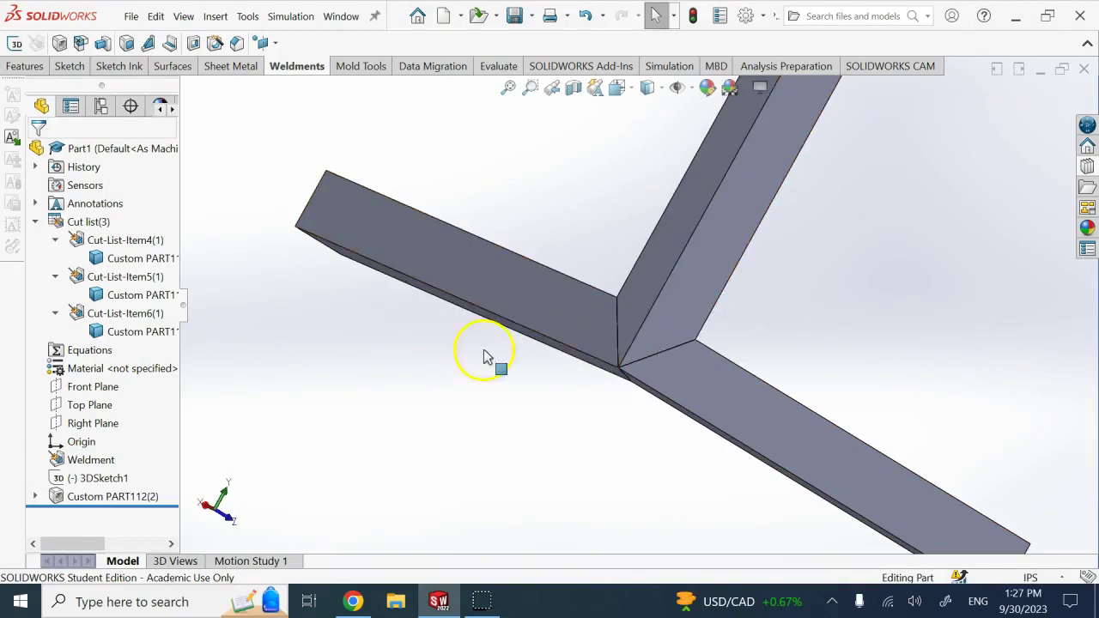
Edit Custom PART112(2) so both corner trim gaps are 5mm, and apply.
{"action": "right_click", "coordinate": [114, 497]}
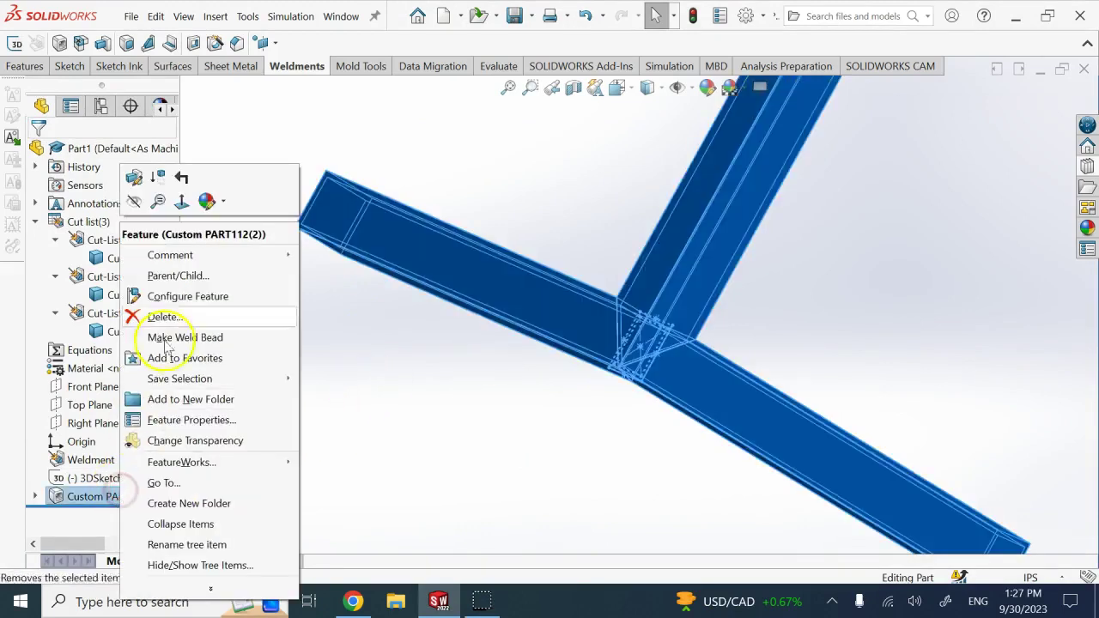
{"action": "left_click", "coordinate": [155, 175]}
{"action": "scroll", "coordinate": [169, 387], "scroll_direction": "down", "scroll_amount": 5}
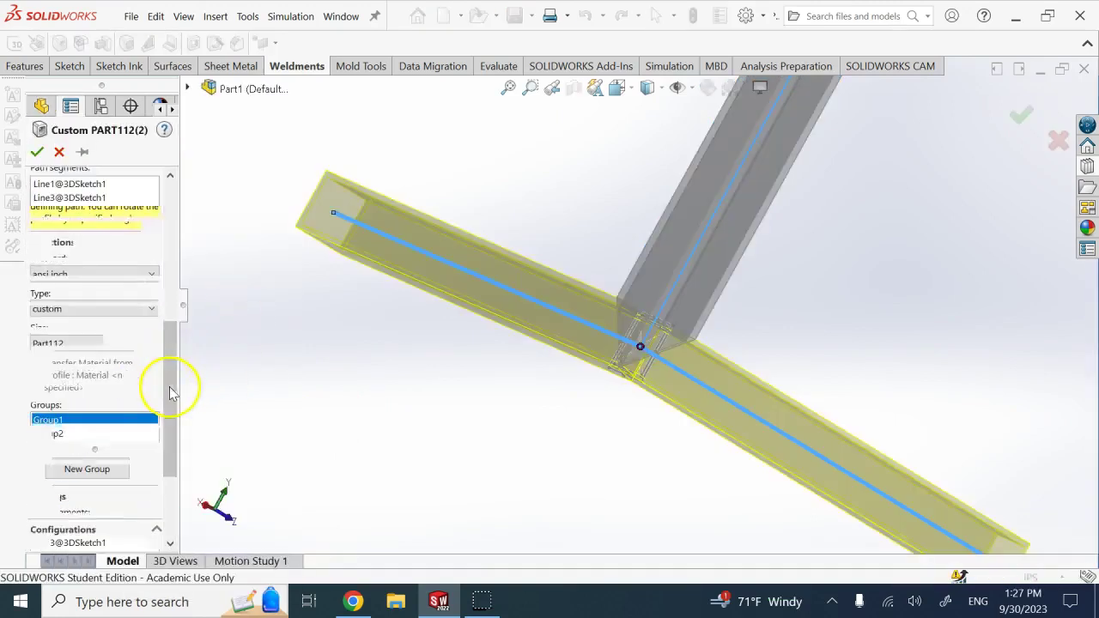
{"action": "left_click_drag", "start_coordinate": [110, 289], "coordinate": [51, 289]}
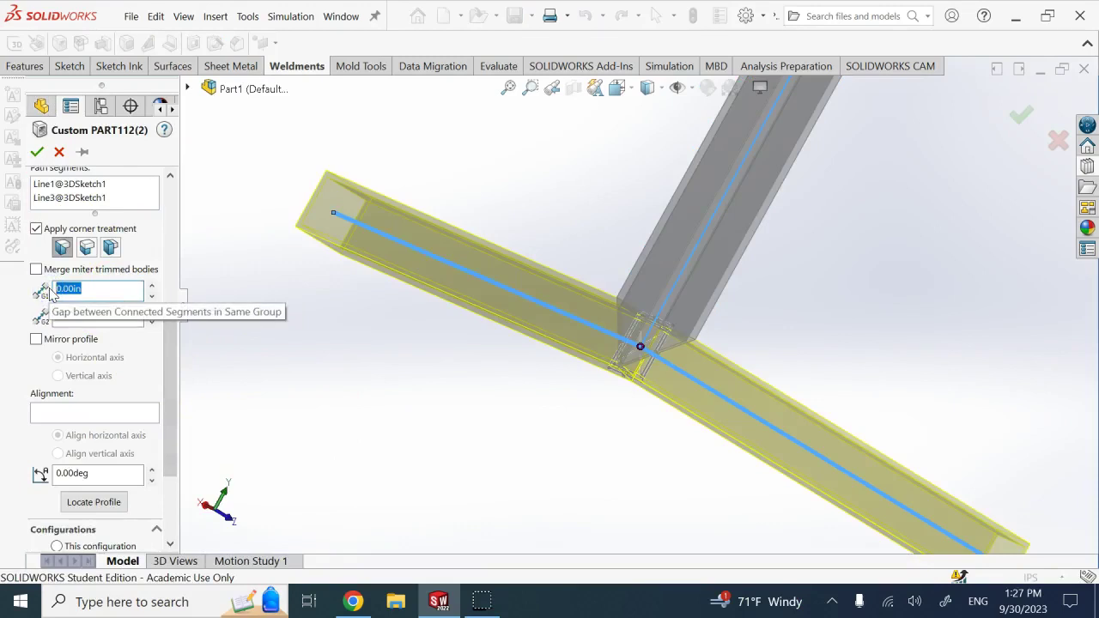
{"action": "type", "text": "5mm"}
{"action": "key", "text": "Return"}
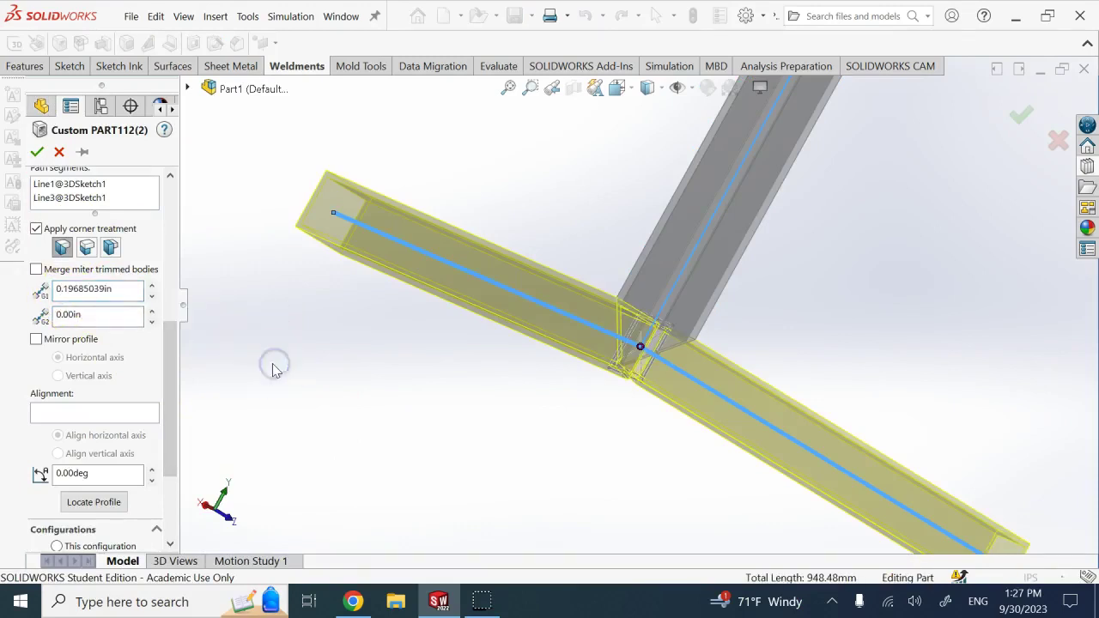
{"action": "left_click", "coordinate": [90, 320]}
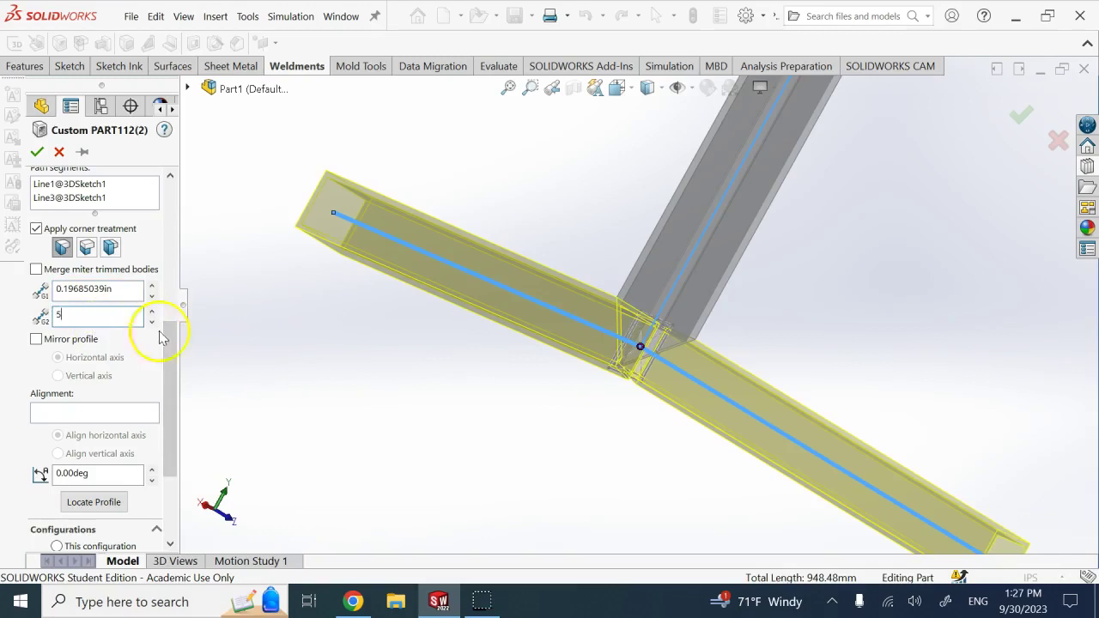
{"action": "left_click", "coordinate": [263, 353]}
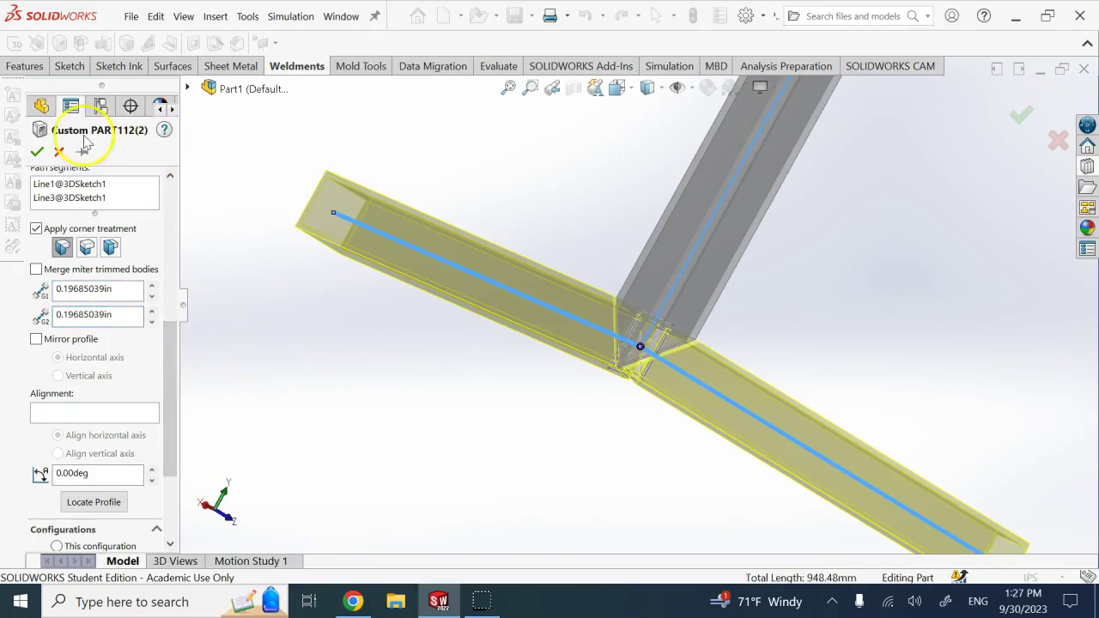
{"action": "left_click", "coordinate": [37, 152]}
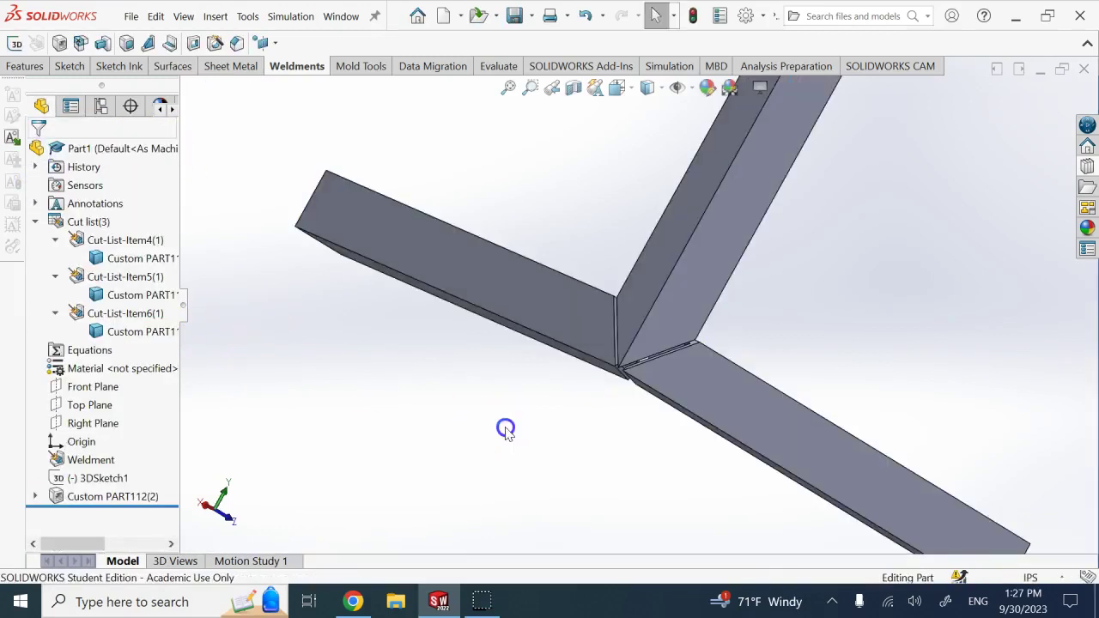
{"action": "key", "text": "Left"}
{"action": "key", "text": "Left"}
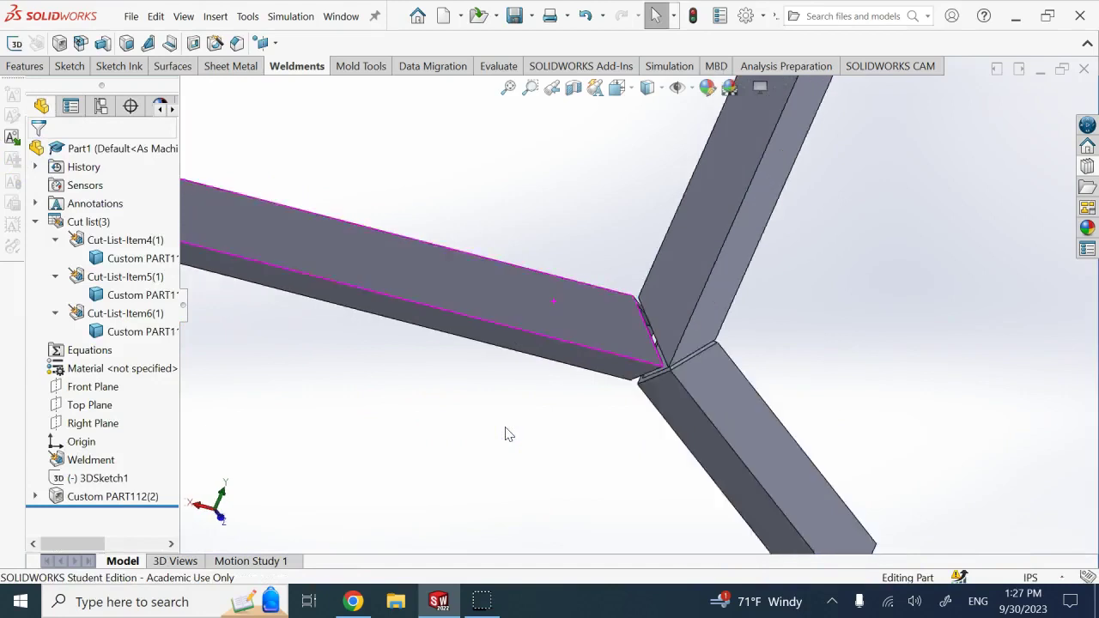
{"action": "middle_click_drag", "start_coordinate": [505, 434], "coordinate": [723, 371]}
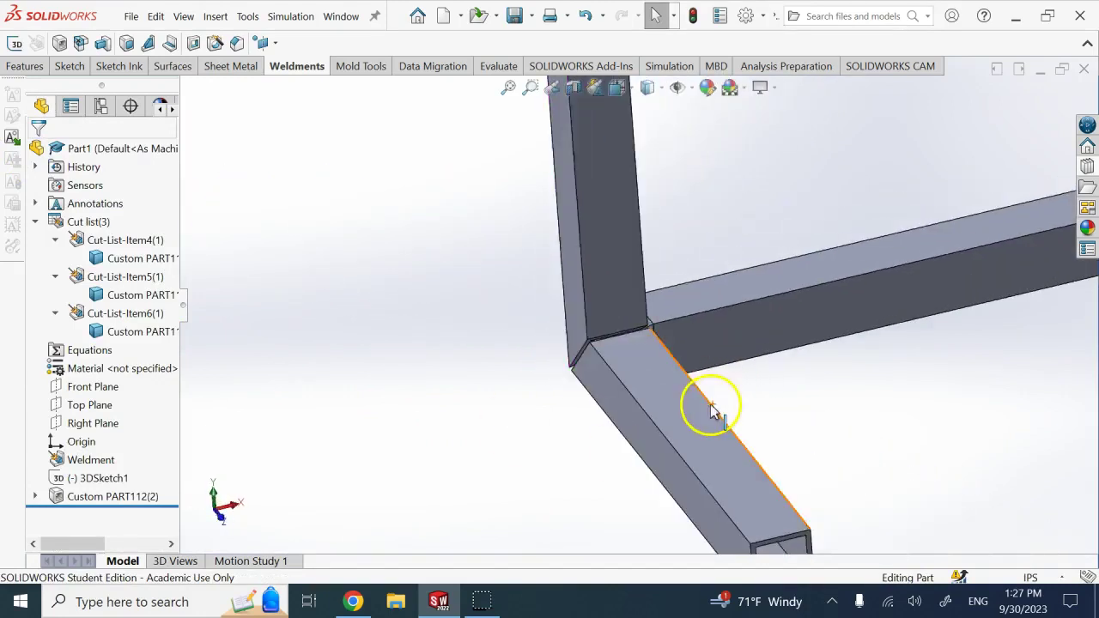
{"action": "scroll", "coordinate": [707, 378], "scroll_direction": "up", "scroll_amount": 5}
{"action": "middle_click_drag", "start_coordinate": [721, 208], "coordinate": [266, 257]}
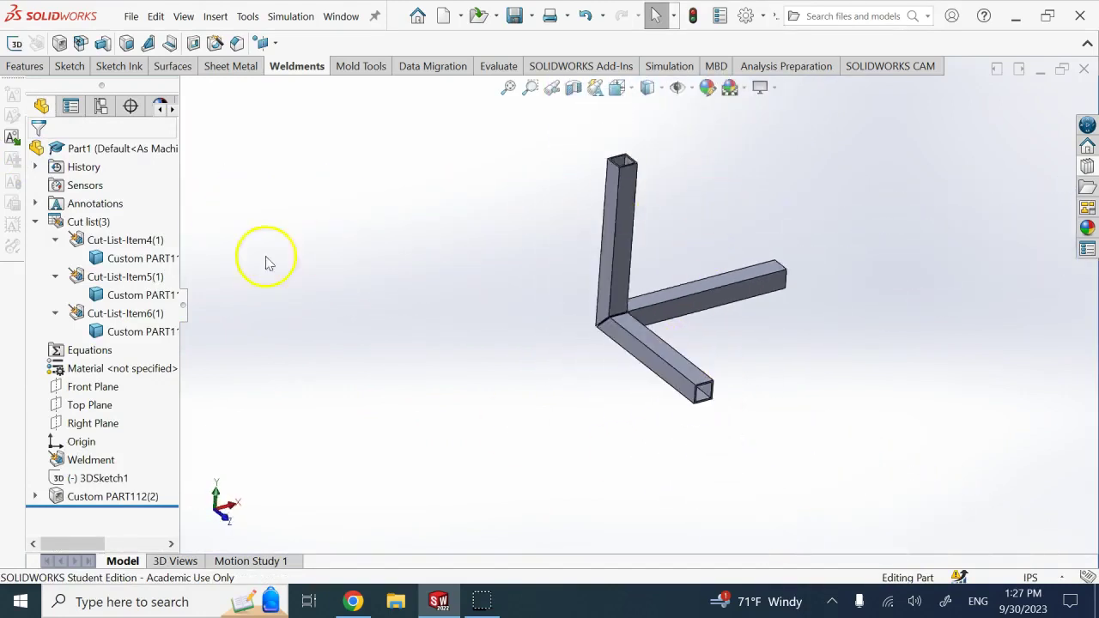
{"action": "left_click", "coordinate": [98, 222]}
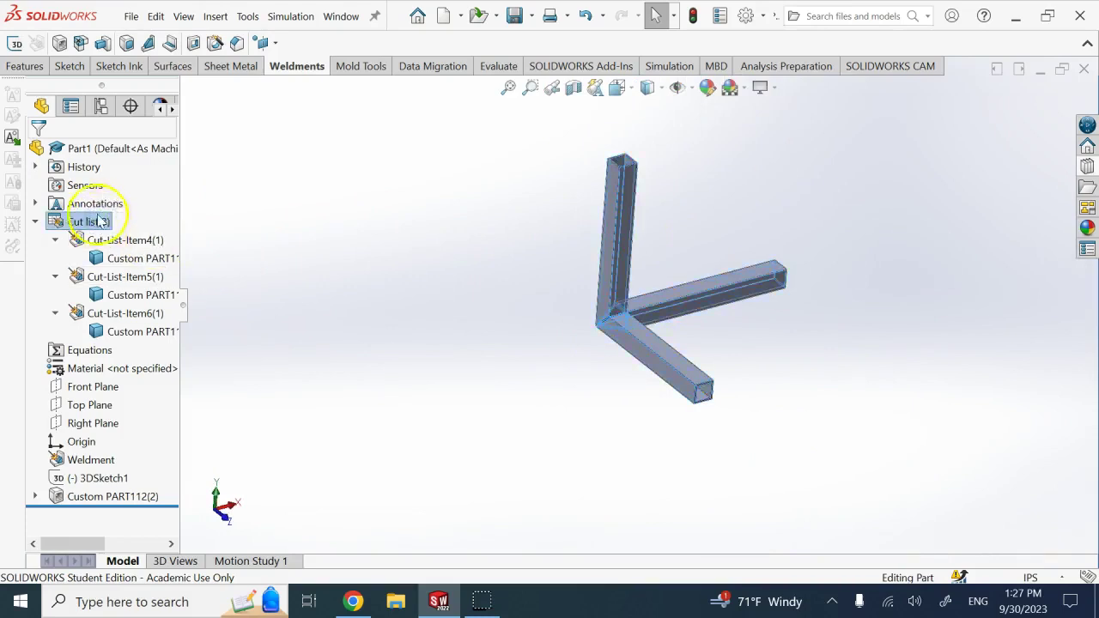
{"action": "left_click", "coordinate": [36, 221]}
{"action": "left_click", "coordinate": [35, 222]}
{"action": "left_click", "coordinate": [112, 241]}
{"action": "left_click", "coordinate": [155, 277]}
{"action": "left_click", "coordinate": [155, 314]}
{"action": "left_click", "coordinate": [334, 219]}
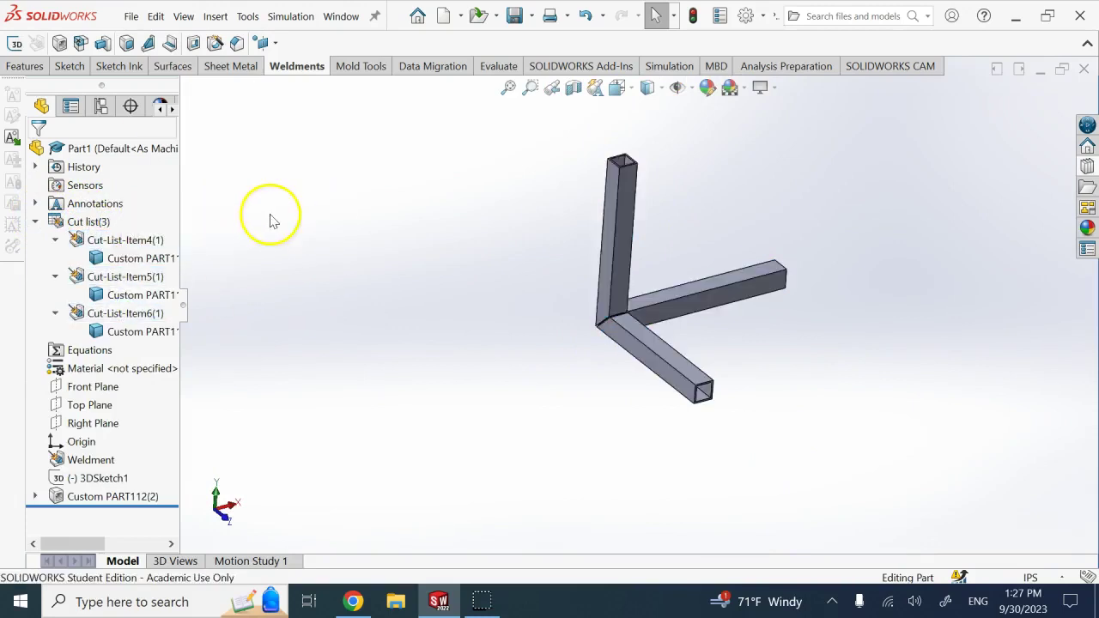
Insert the Cut-List-Item4 tube into a new part saved as Custom PART112(2).SLDPRT, replacing the old file.
{"action": "right_click", "coordinate": [141, 262]}
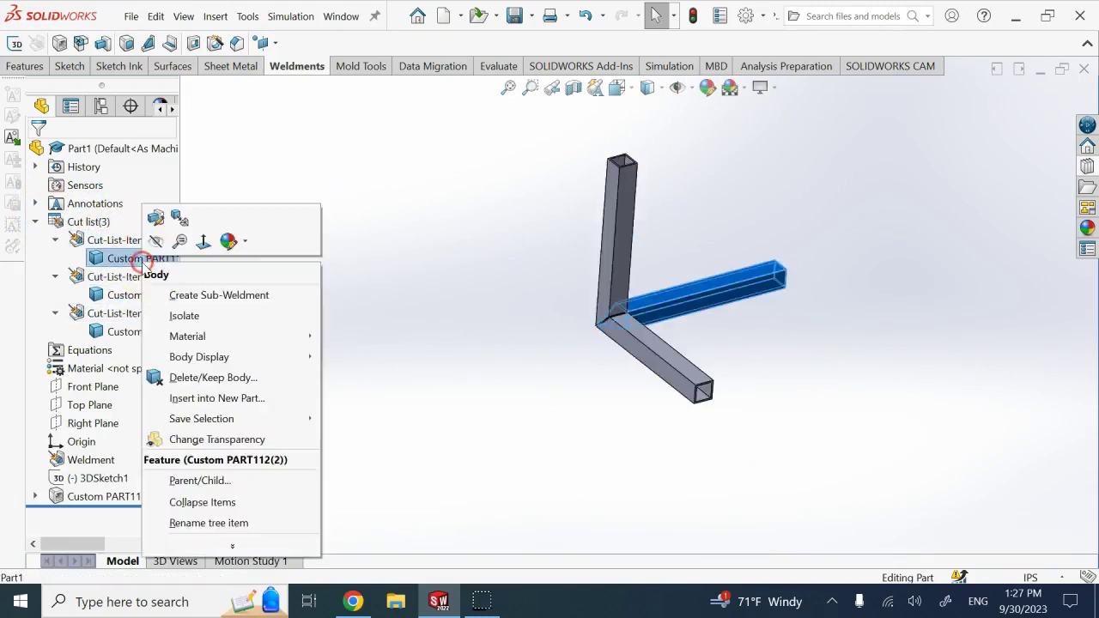
{"action": "left_click", "coordinate": [258, 398]}
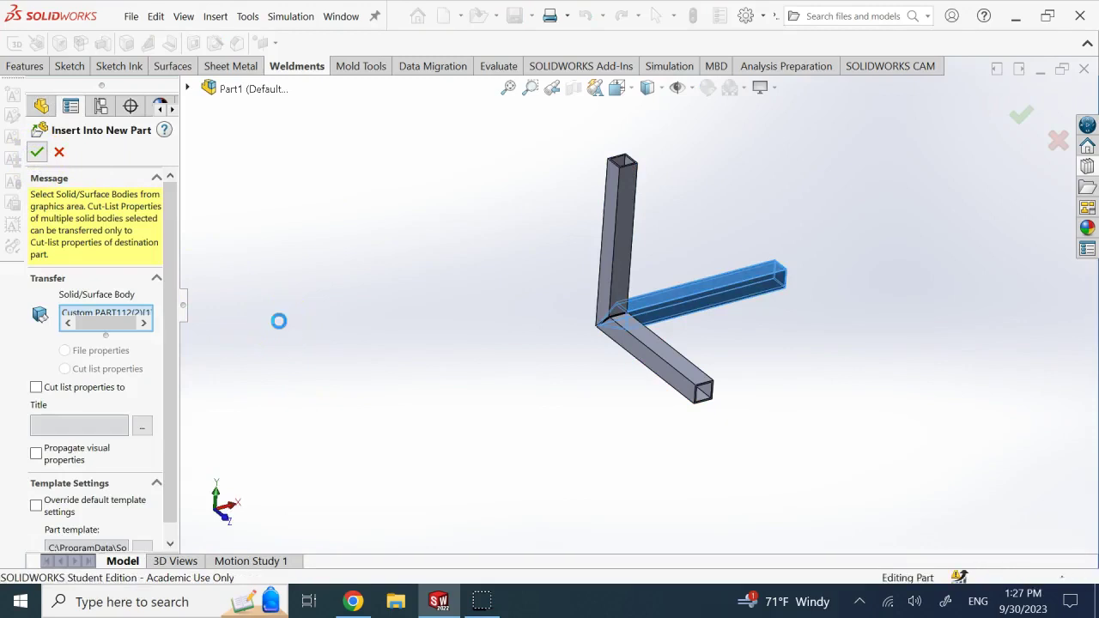
{"action": "key", "text": "Return"}
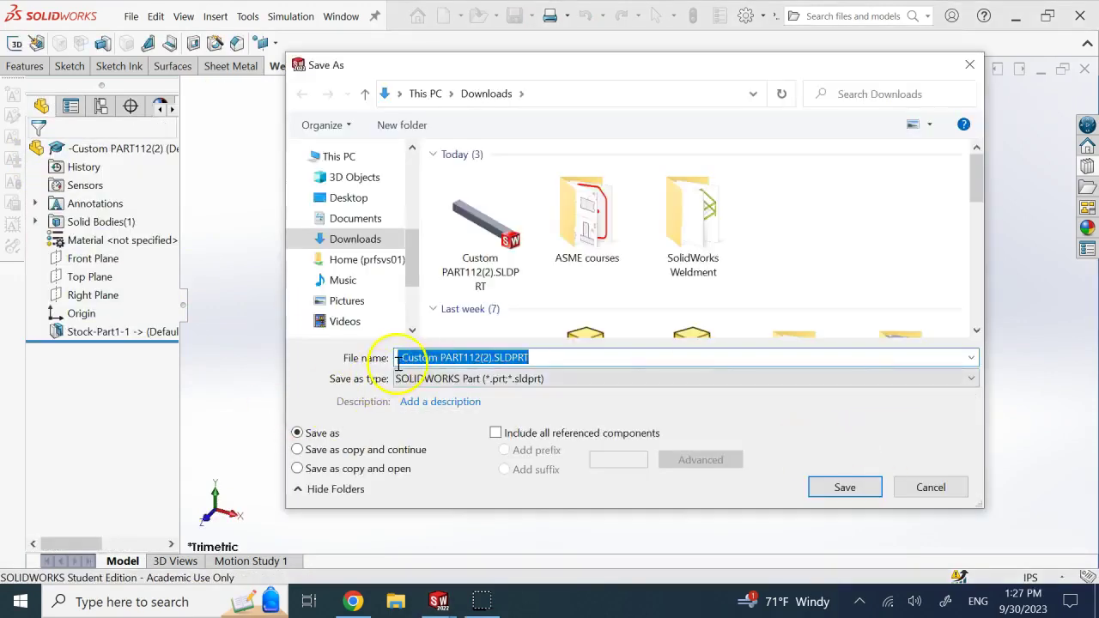
{"action": "left_click", "coordinate": [397, 359]}
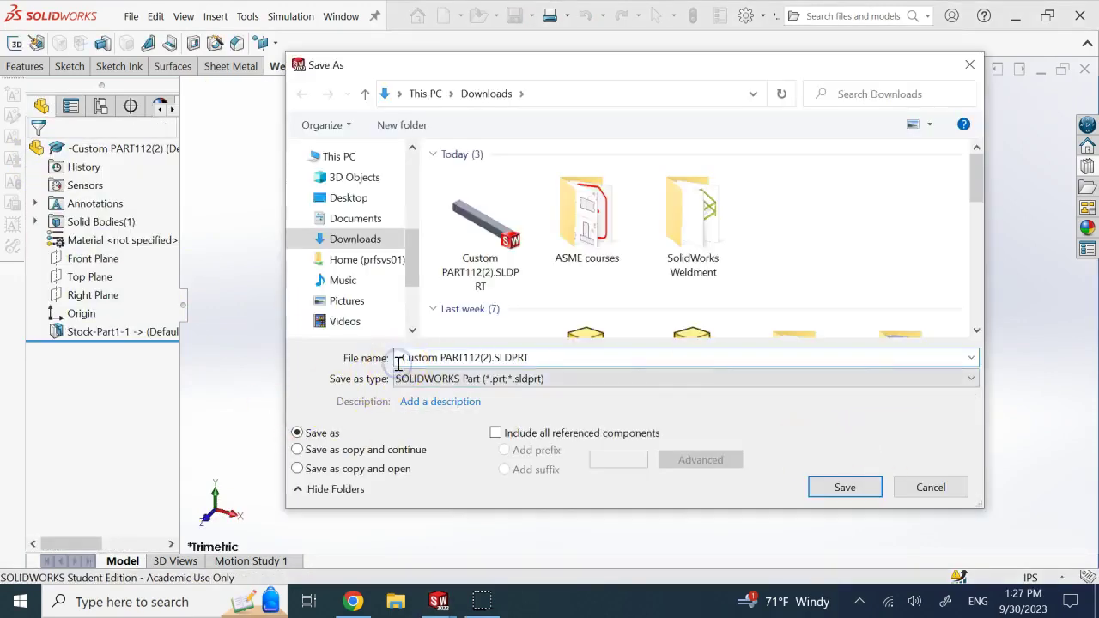
{"action": "key", "text": "Return"}
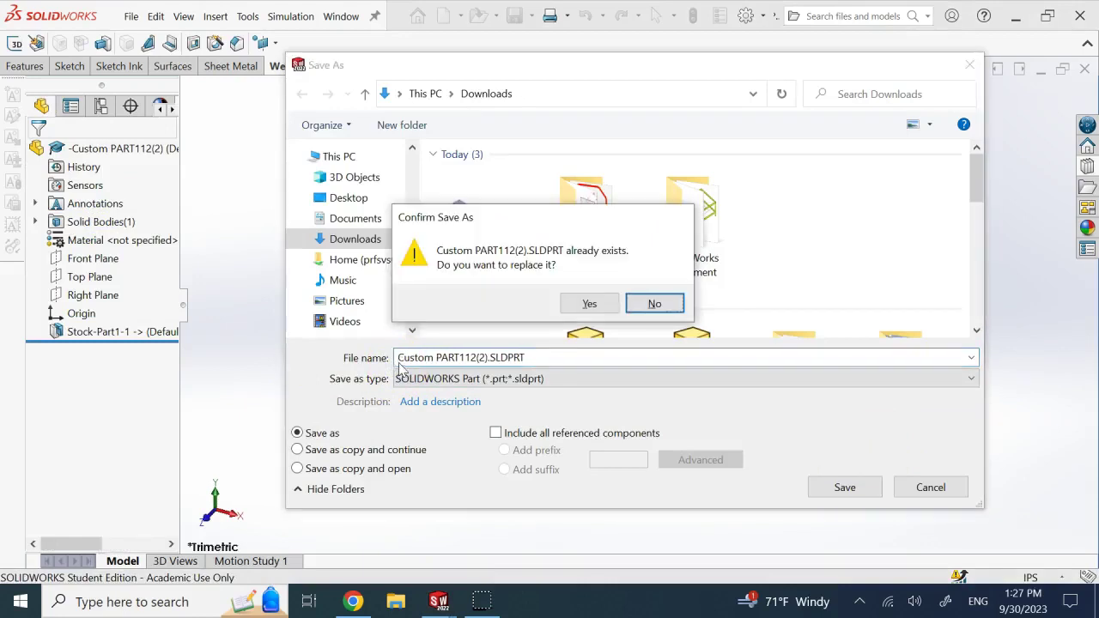
{"action": "left_click", "coordinate": [590, 304]}
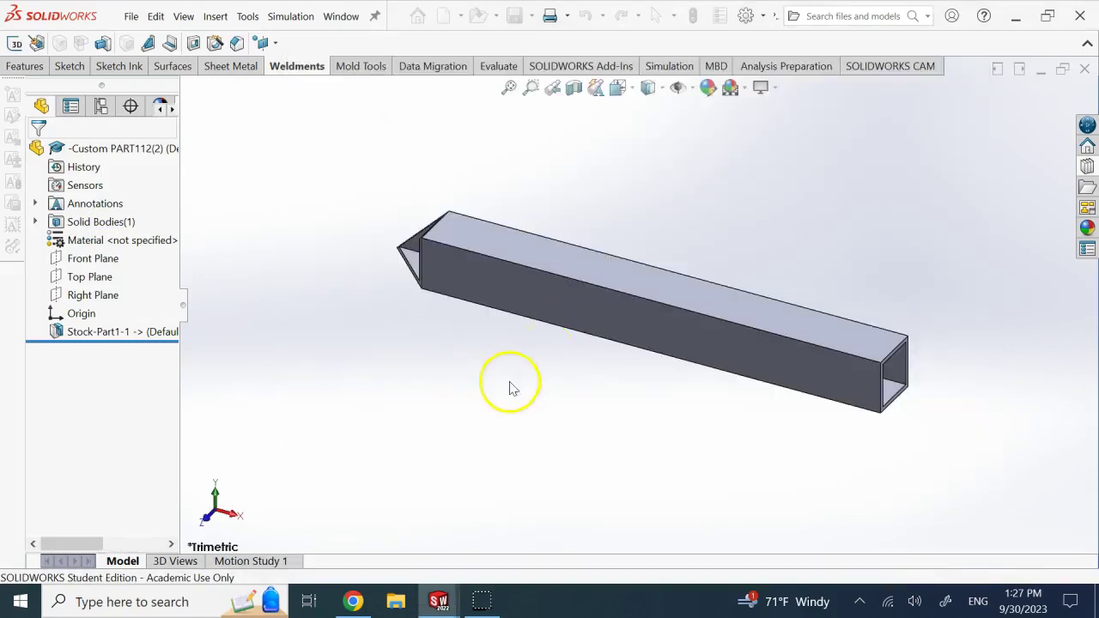
{"action": "key", "text": "Left"}
{"action": "key", "text": "Left"}
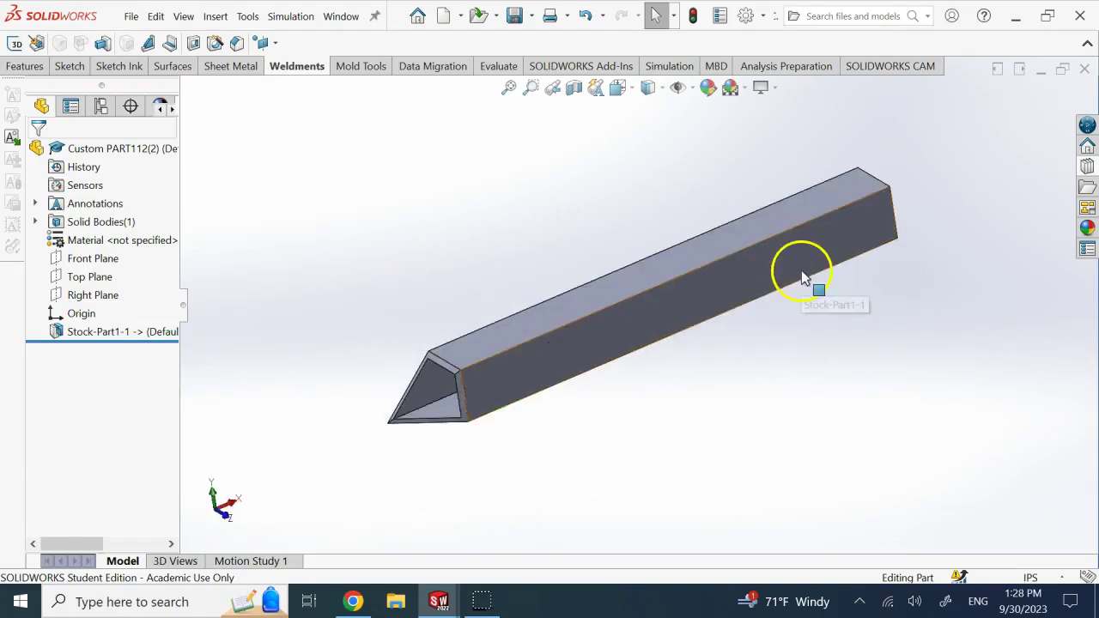
Close the single-tube part, collapse Part1's cut list, and cancel the Save As dialog.
{"action": "left_click", "coordinate": [1085, 78]}
{"action": "left_click", "coordinate": [614, 225]}
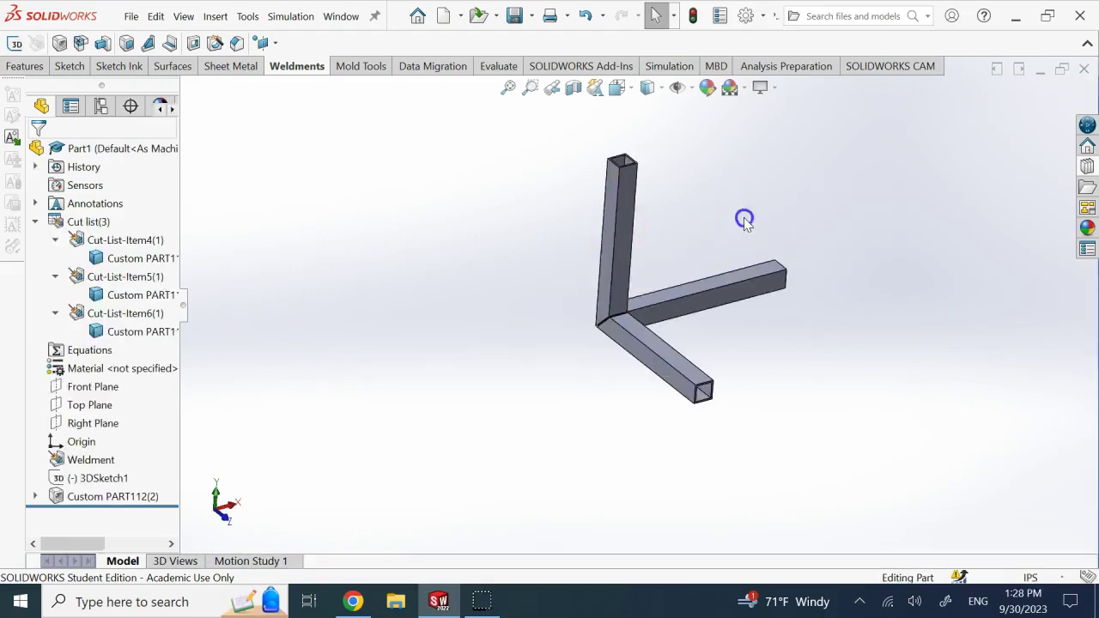
{"action": "scroll", "coordinate": [640, 296], "scroll_direction": "down", "scroll_amount": 2}
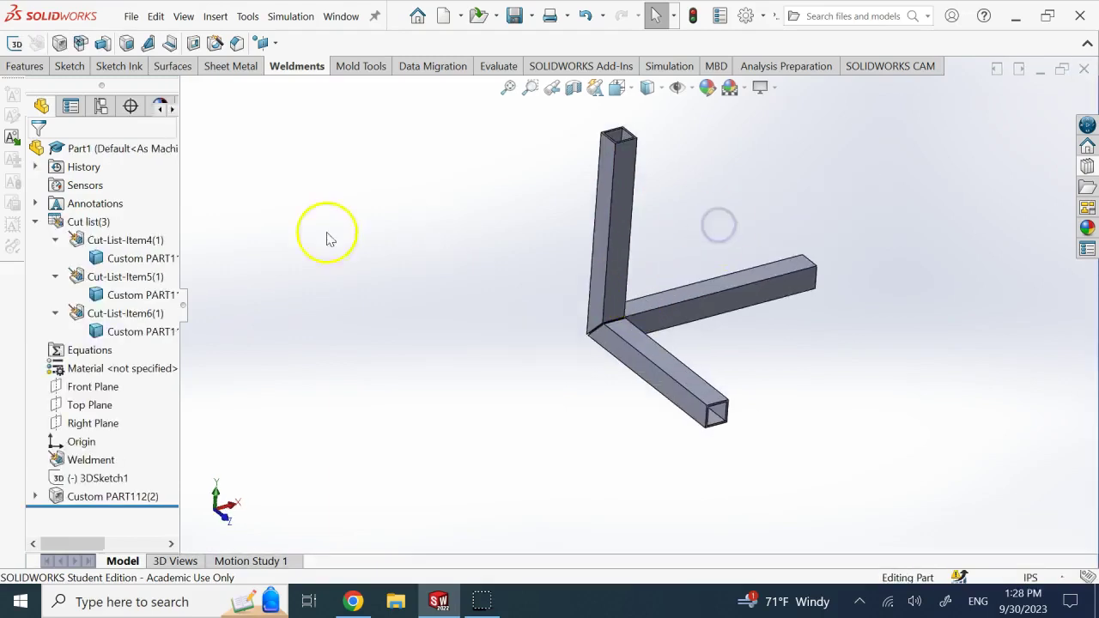
{"action": "left_click", "coordinate": [34, 222]}
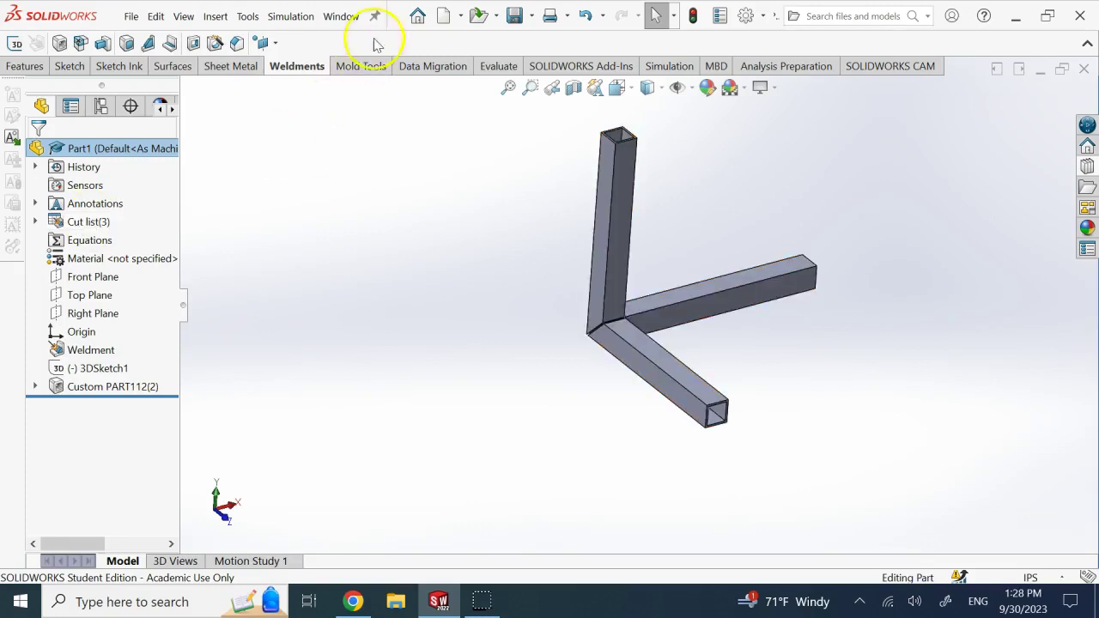
{"action": "left_click", "coordinate": [513, 16]}
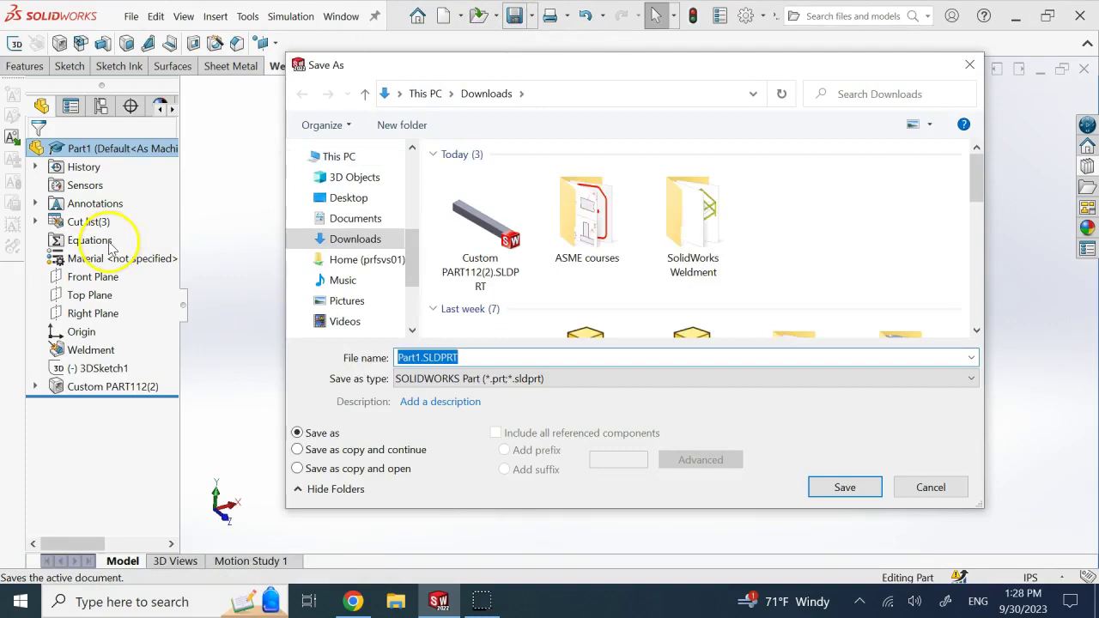
{"action": "left_click", "coordinate": [912, 485]}
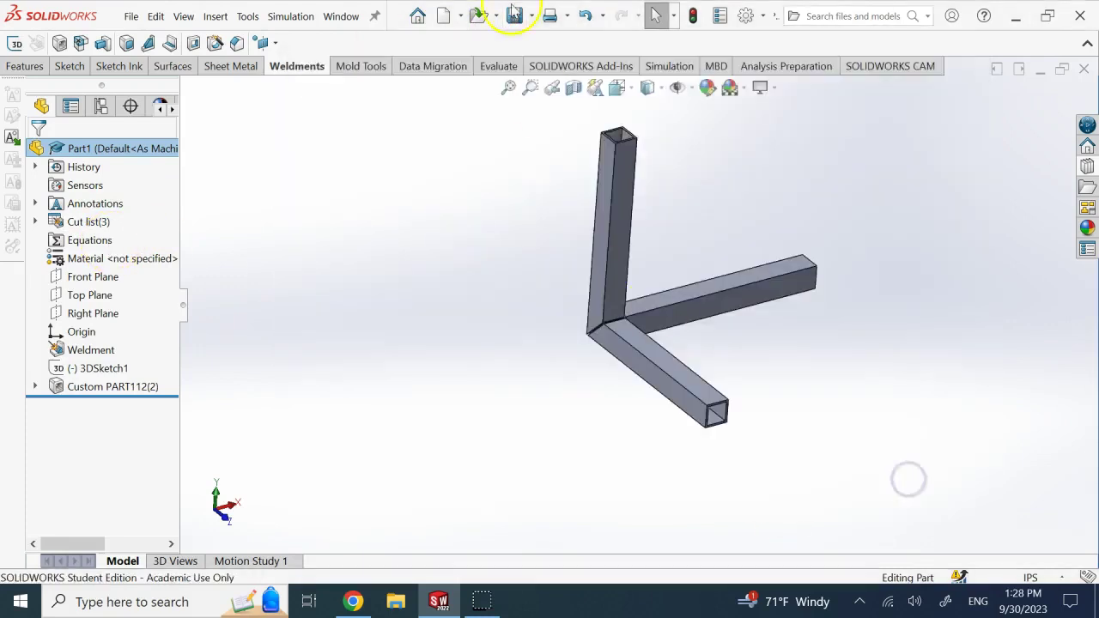
Create a new drawing on a C (ANSI) Landscape sheet.
{"action": "left_click", "coordinate": [444, 16]}
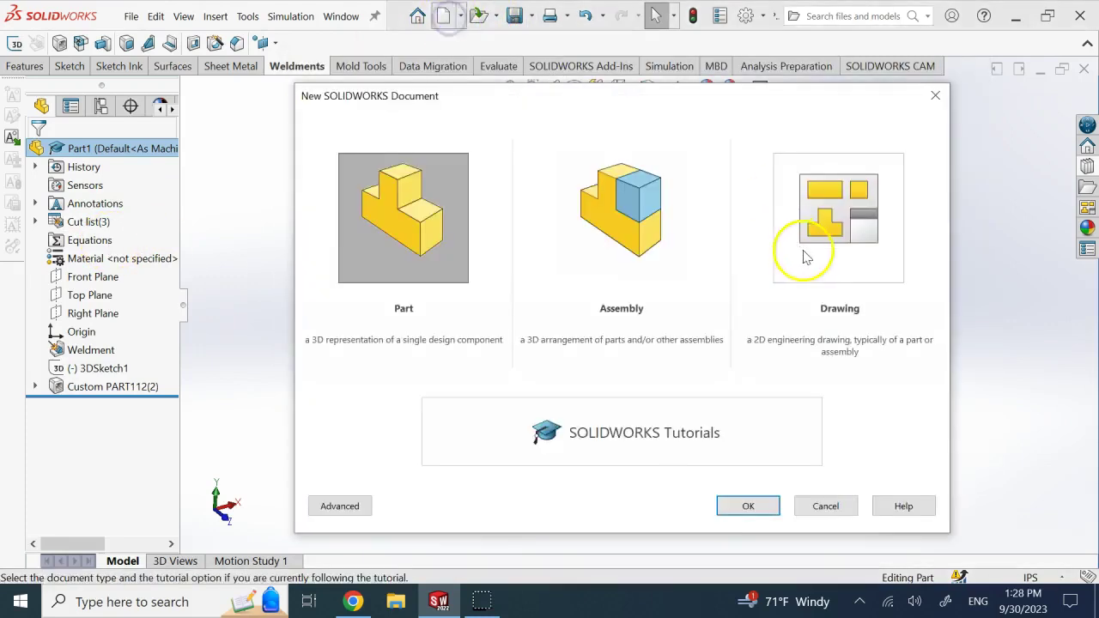
{"action": "left_click", "coordinate": [837, 233]}
{"action": "left_click", "coordinate": [760, 504]}
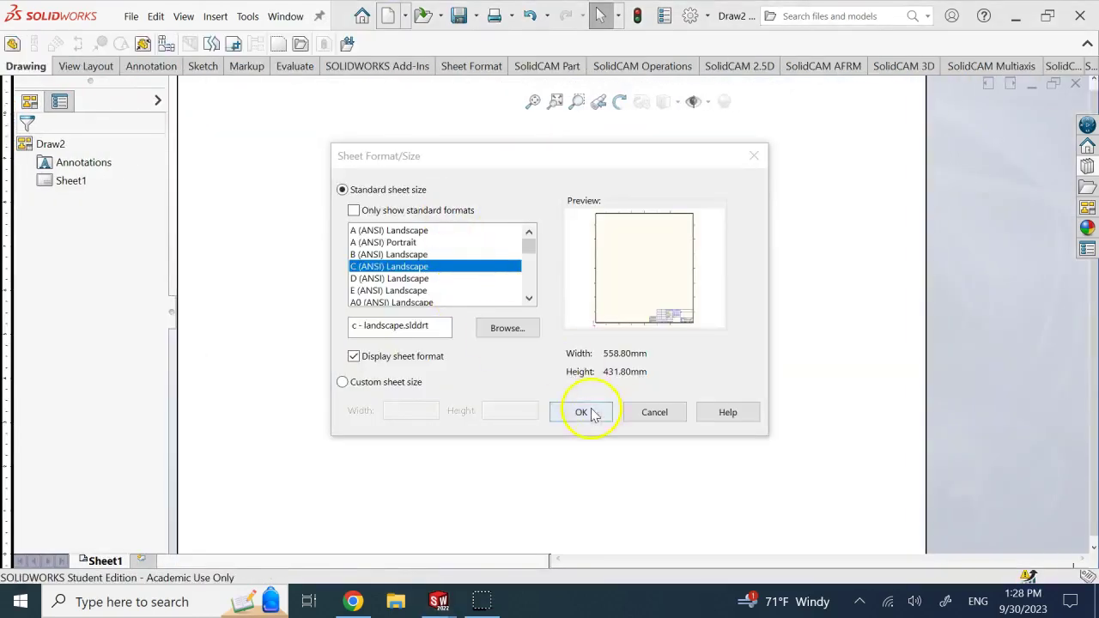
{"action": "left_click", "coordinate": [583, 413]}
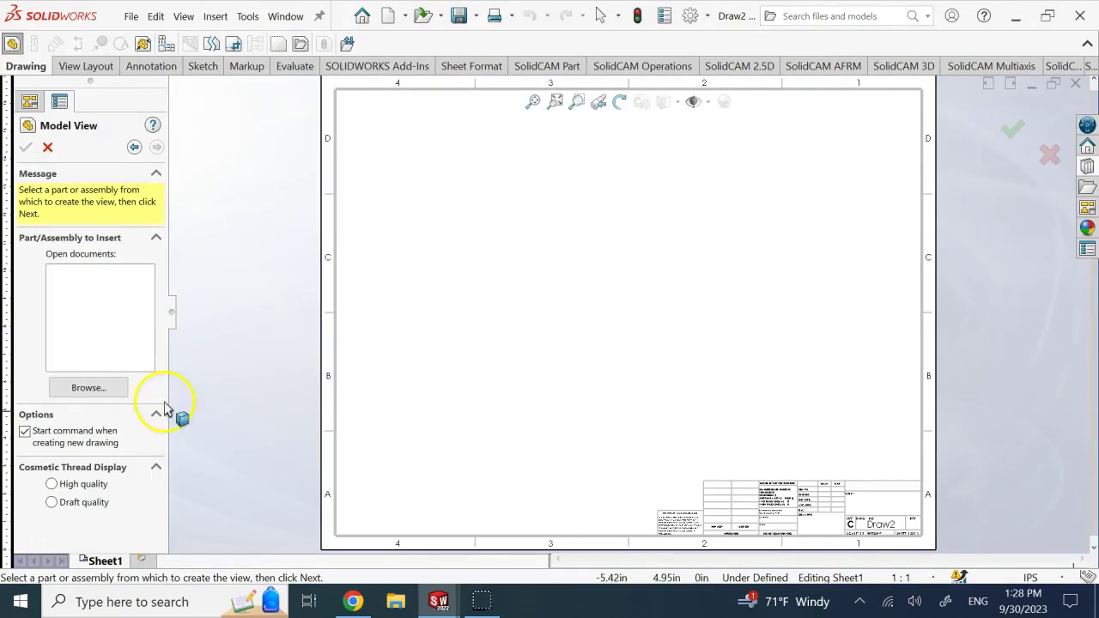
Move the isometric table-frame view right, above the title block, and deselect it.
{"action": "left_click", "coordinate": [94, 390]}
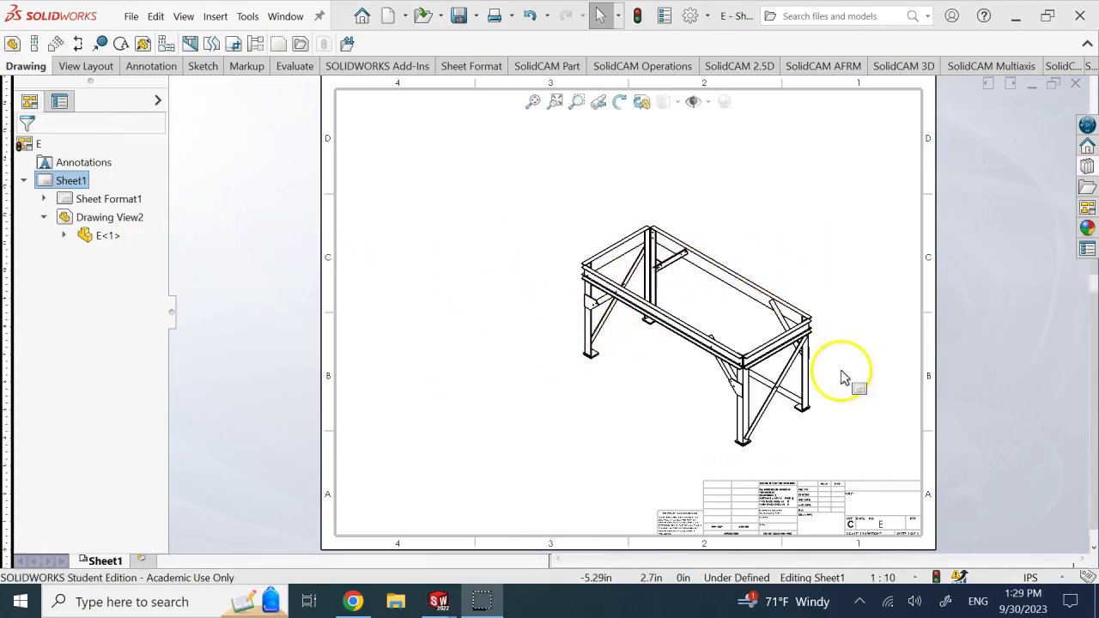
{"action": "scroll", "coordinate": [837, 378], "scroll_direction": "down", "scroll_amount": 2}
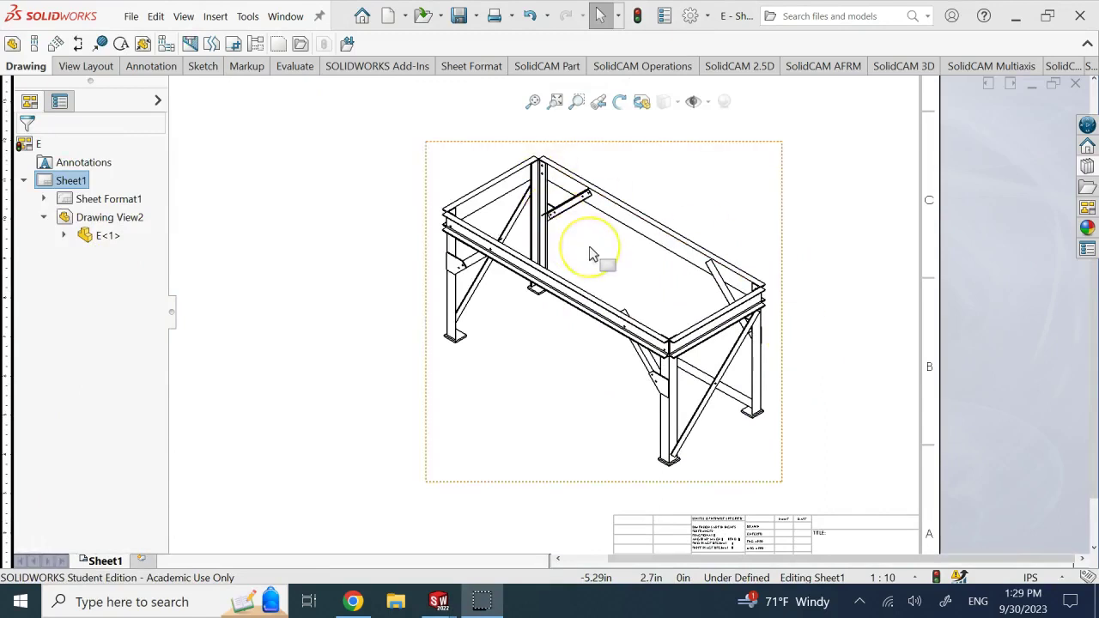
{"action": "scroll", "coordinate": [591, 254], "scroll_direction": "up", "scroll_amount": 2}
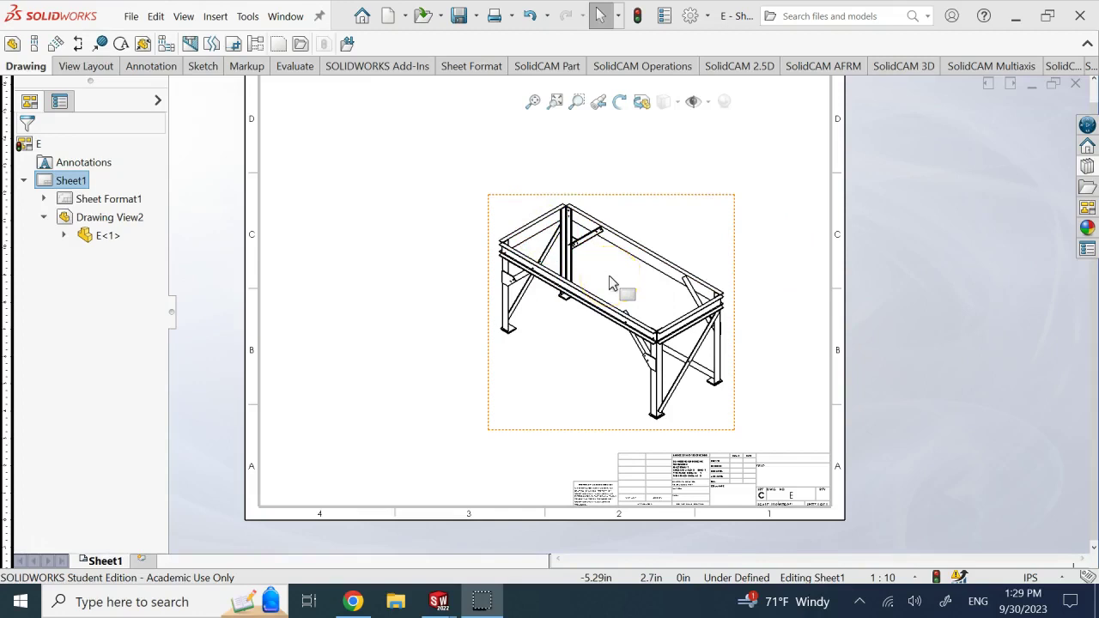
{"action": "scroll", "coordinate": [608, 282], "scroll_direction": "up", "scroll_amount": 3}
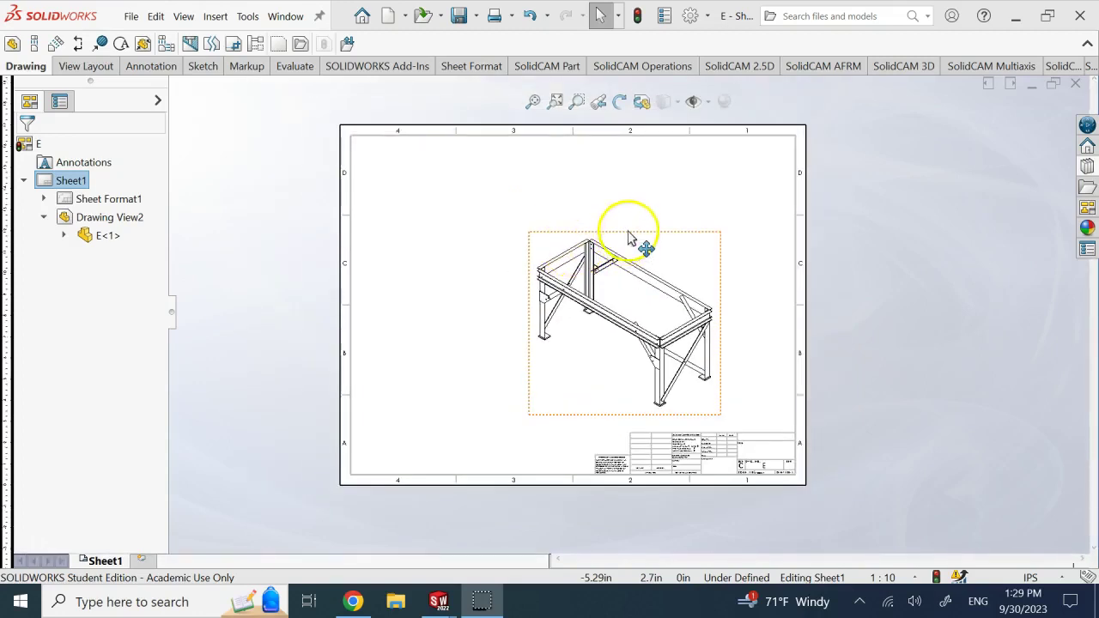
{"action": "mouse_move", "coordinate": [629, 239]}
{"action": "left_mouse_down"}
{"action": "mouse_move", "coordinate": [643, 230]}
{"action": "mouse_move", "coordinate": [688, 244]}
{"action": "left_mouse_up"}
{"action": "left_click", "coordinate": [593, 205]}
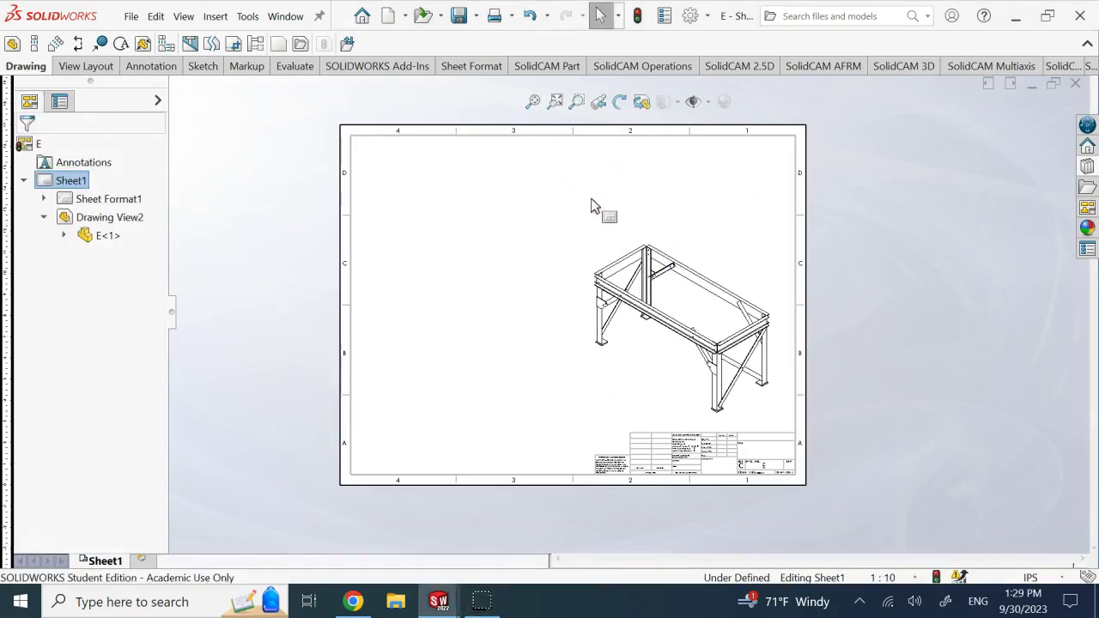
Insert a Weldment Cut List table for the isometric frame view and place it top-left.
{"action": "left_click", "coordinate": [215, 16]}
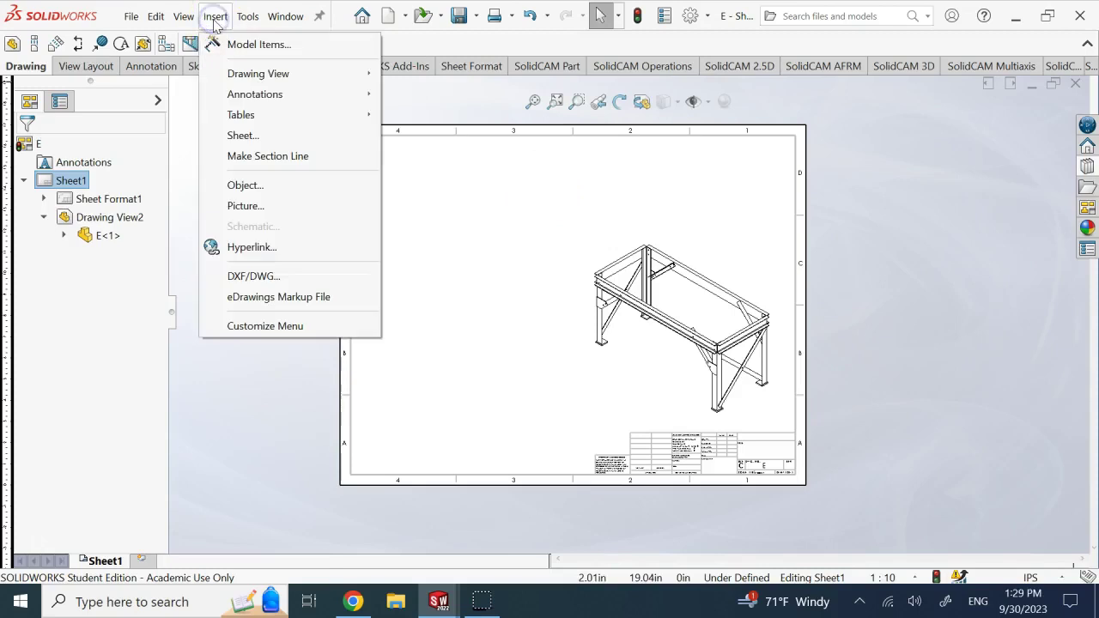
{"action": "left_click", "coordinate": [275, 116]}
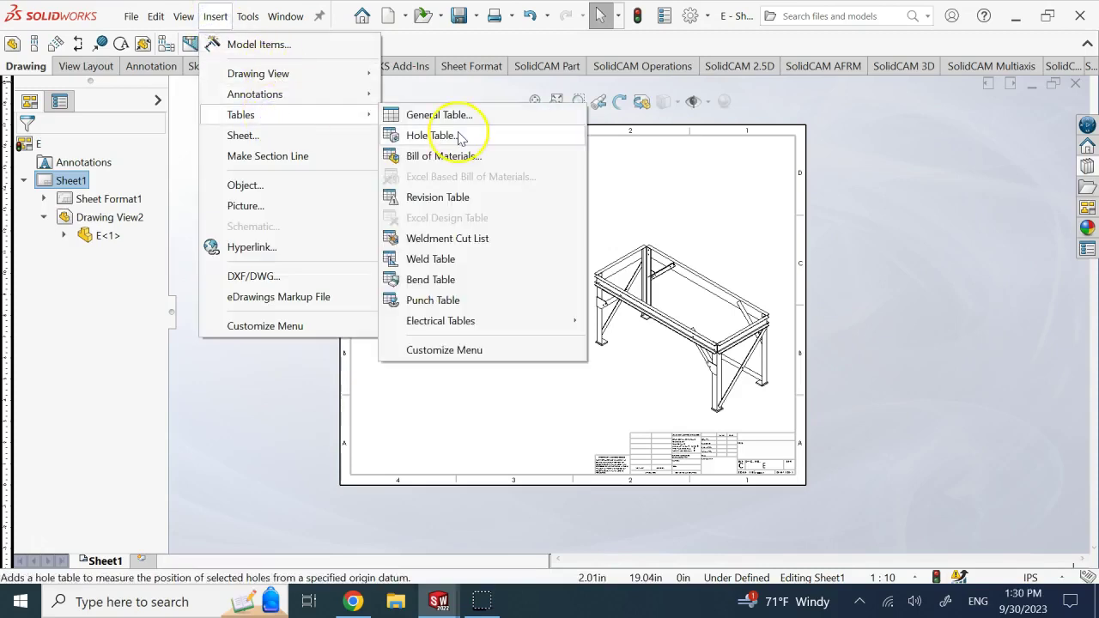
{"action": "left_click", "coordinate": [472, 239]}
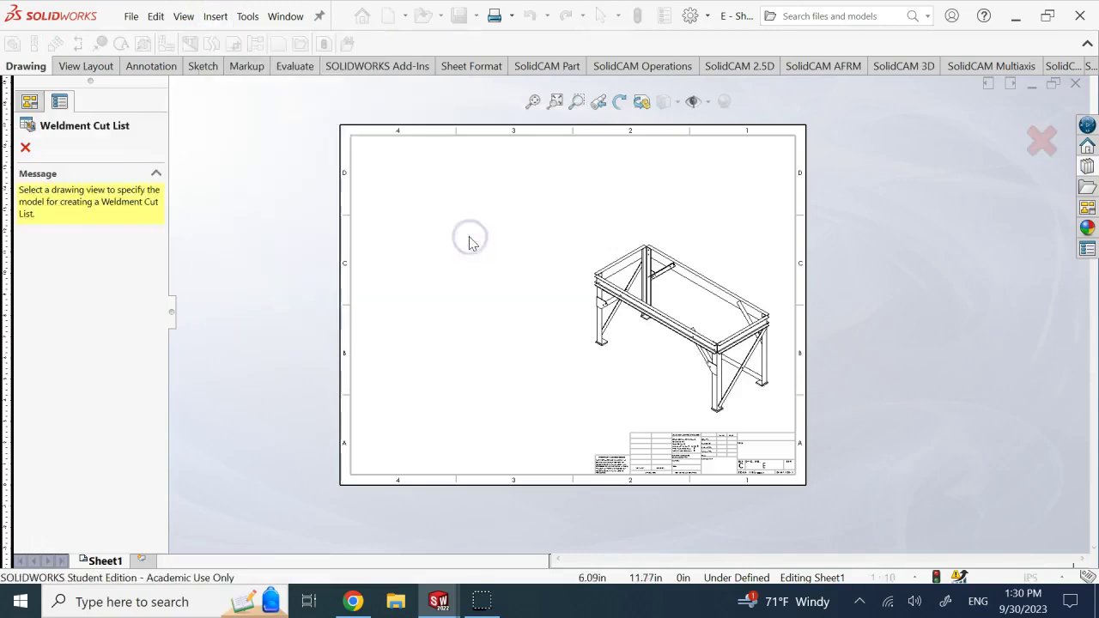
{"action": "left_click", "coordinate": [655, 295]}
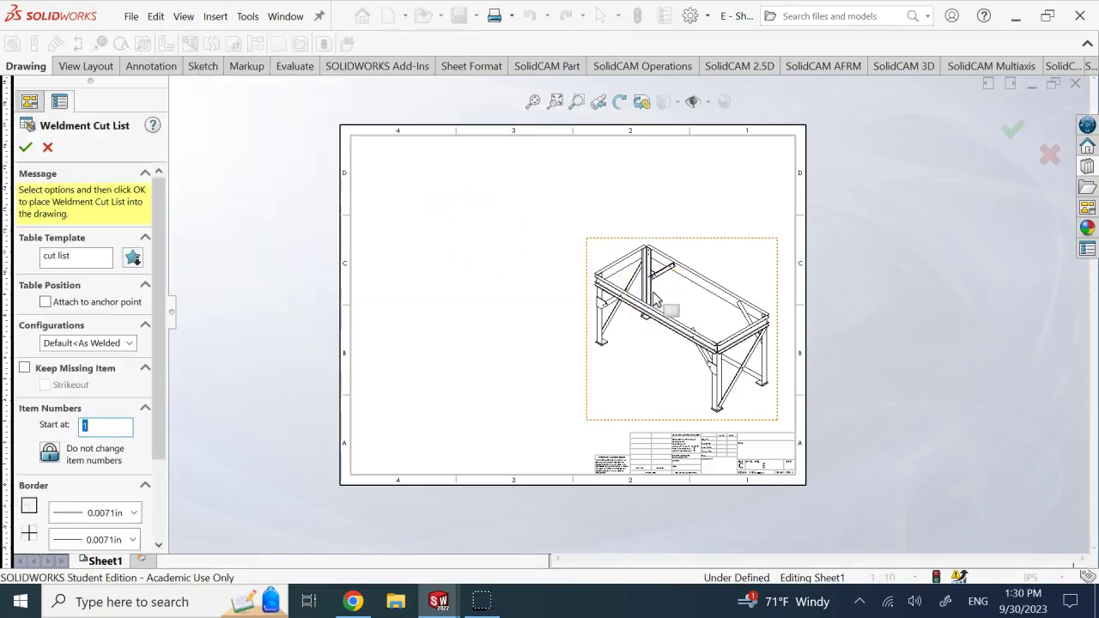
{"action": "left_click_drag", "start_coordinate": [156, 271], "coordinate": [152, 315]}
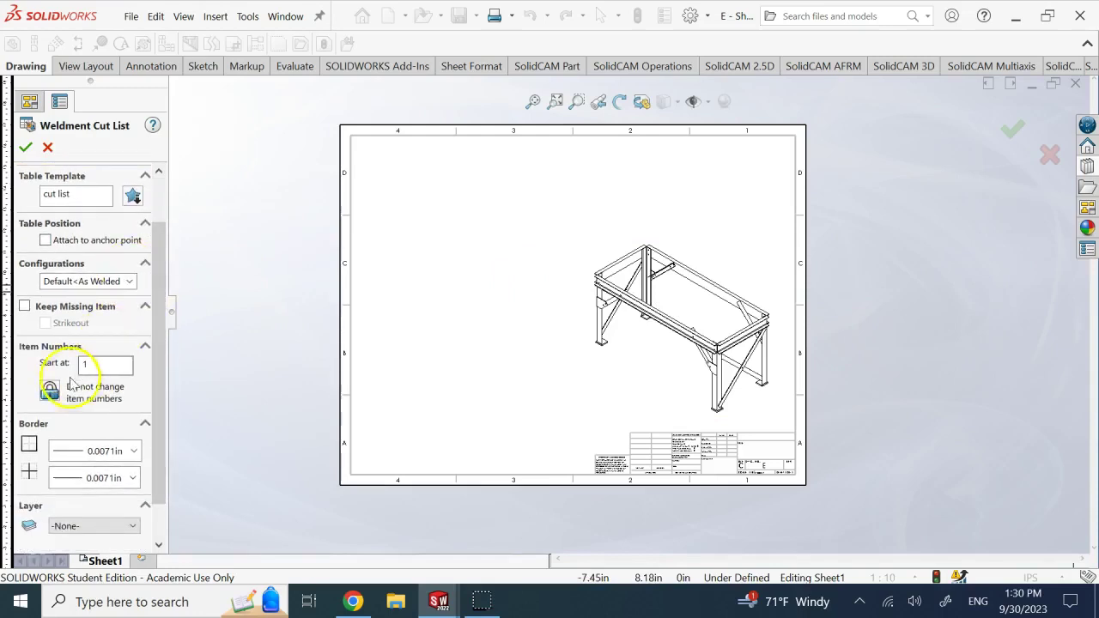
{"action": "left_click_drag", "start_coordinate": [155, 363], "coordinate": [133, 448]}
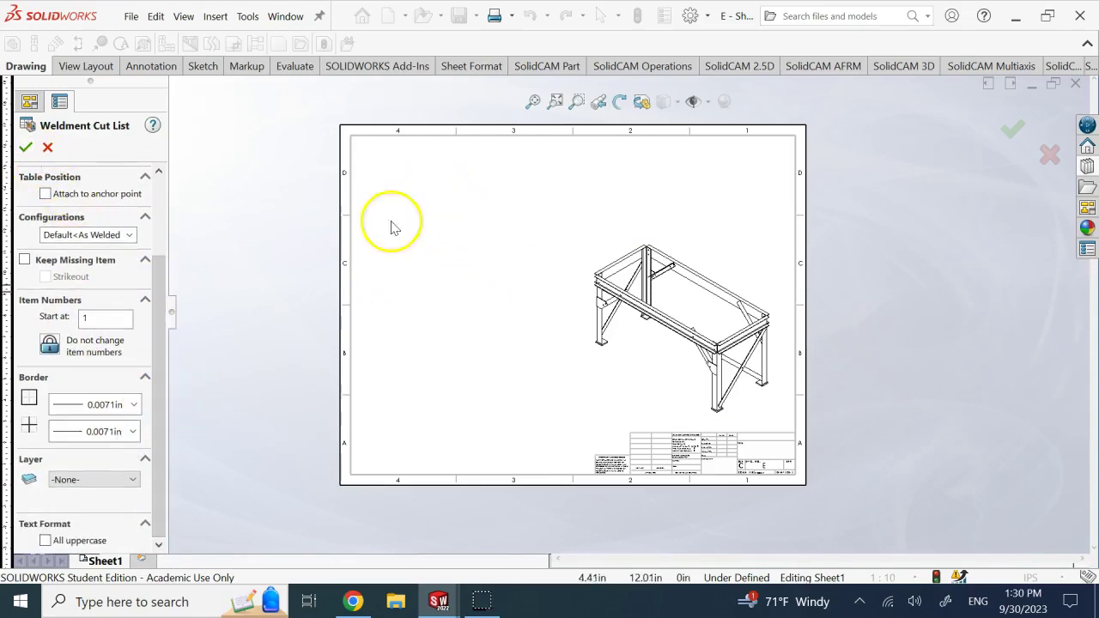
{"action": "left_click", "coordinate": [449, 201]}
{"action": "left_click", "coordinate": [160, 199]}
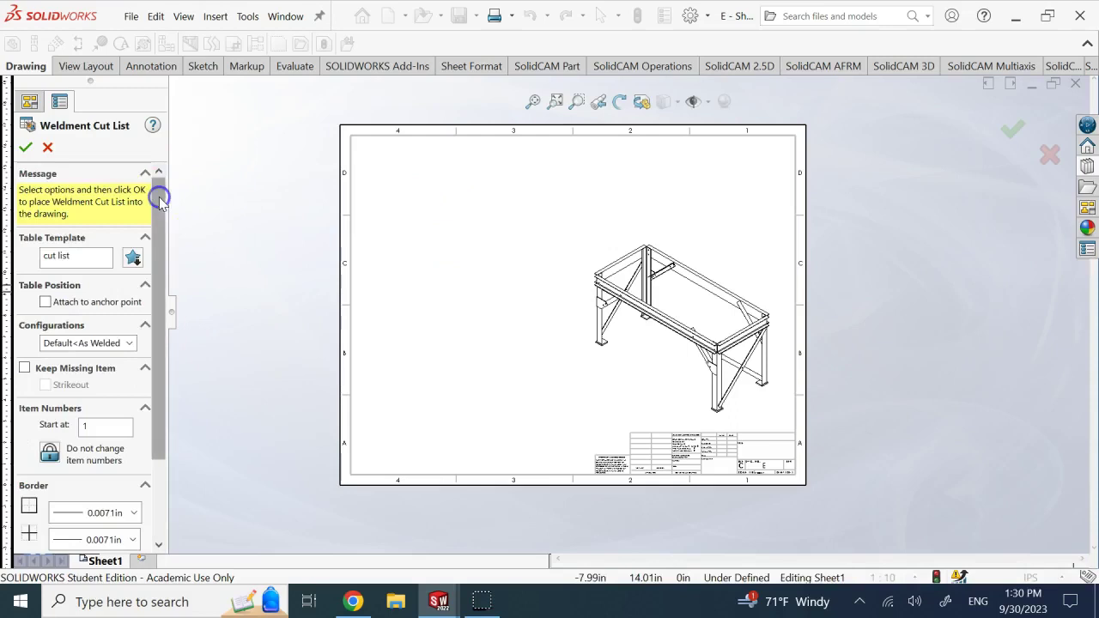
{"action": "left_click", "coordinate": [26, 147]}
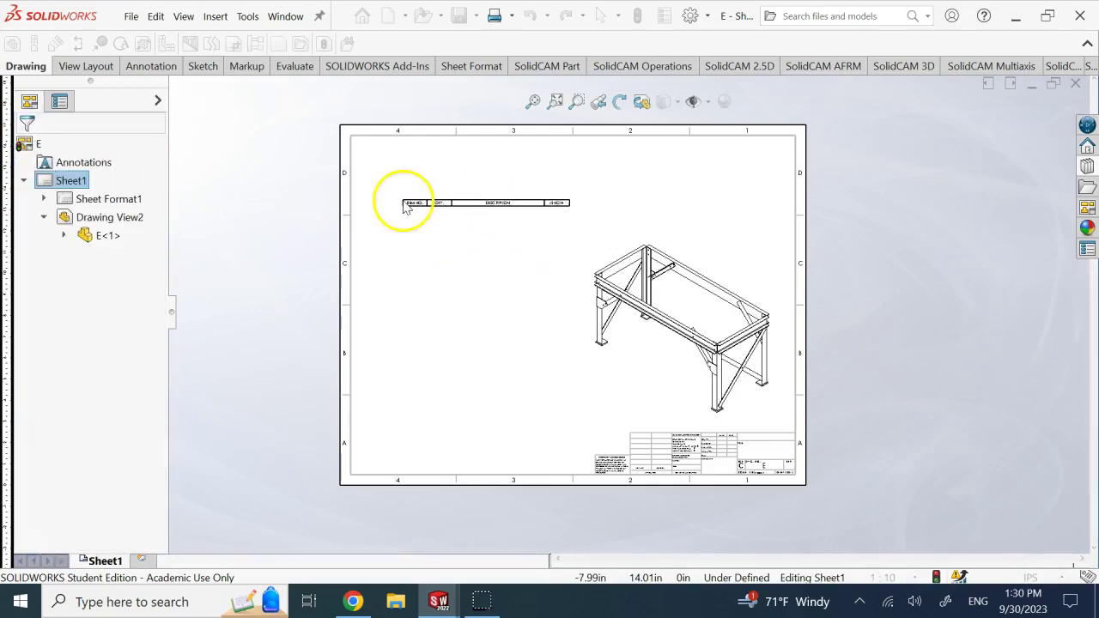
{"action": "left_click", "coordinate": [410, 192]}
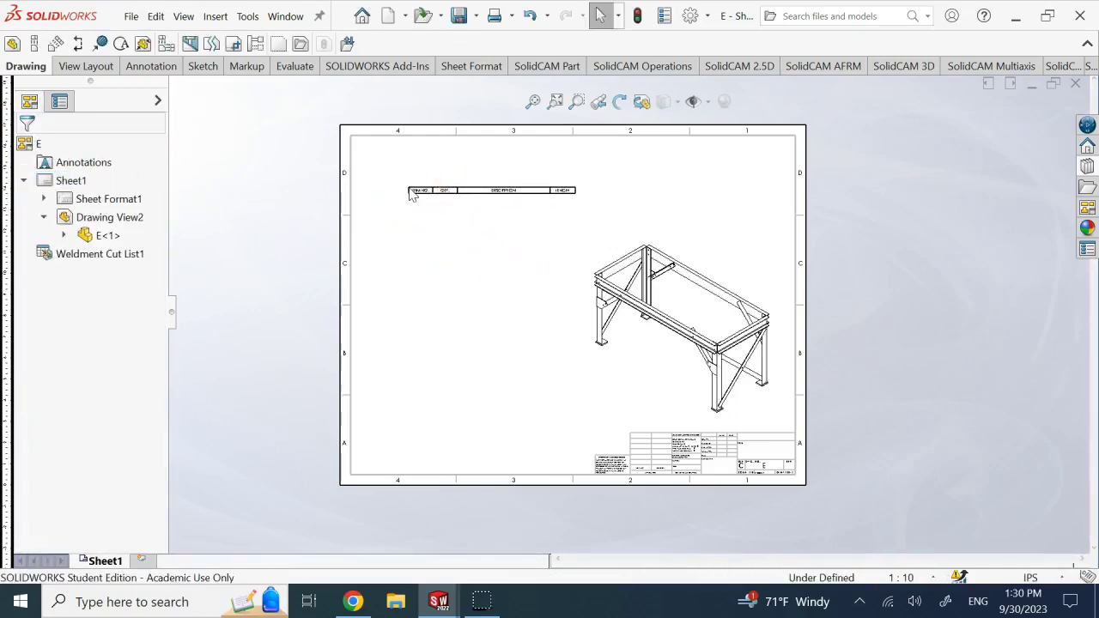
{"action": "scroll", "coordinate": [484, 191], "scroll_direction": "down", "scroll_amount": 3}
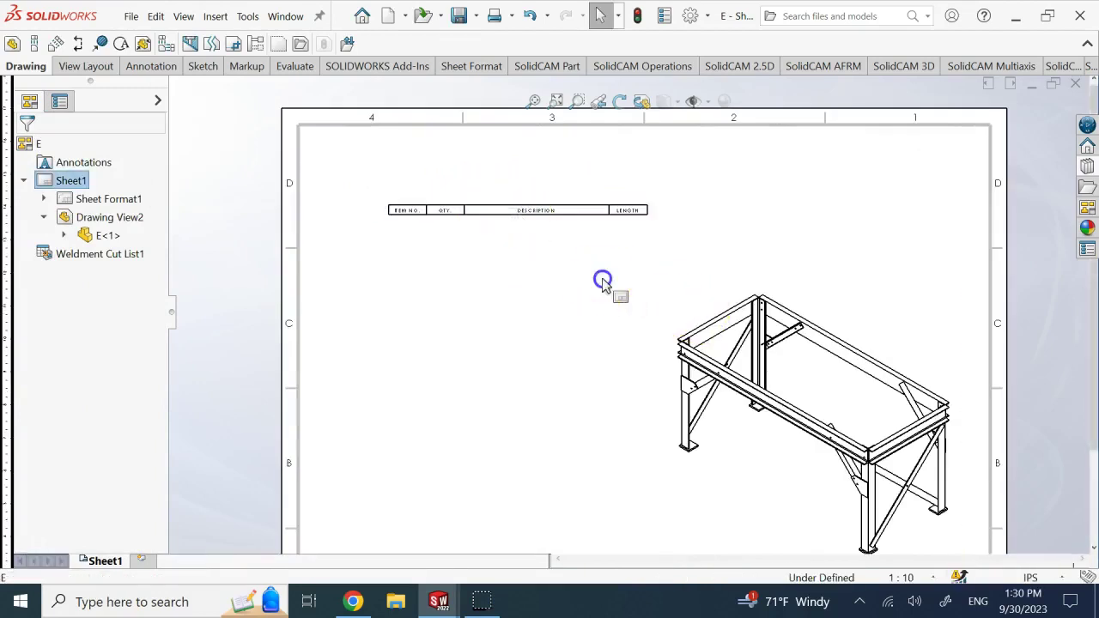
{"action": "left_click", "coordinate": [447, 206]}
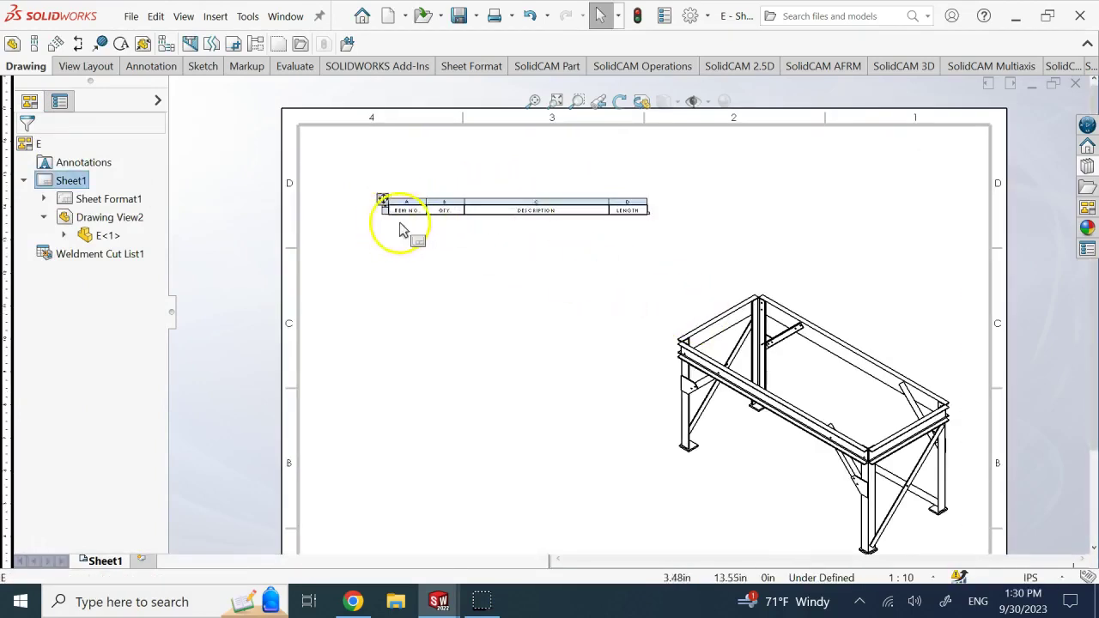
{"action": "left_click", "coordinate": [415, 229]}
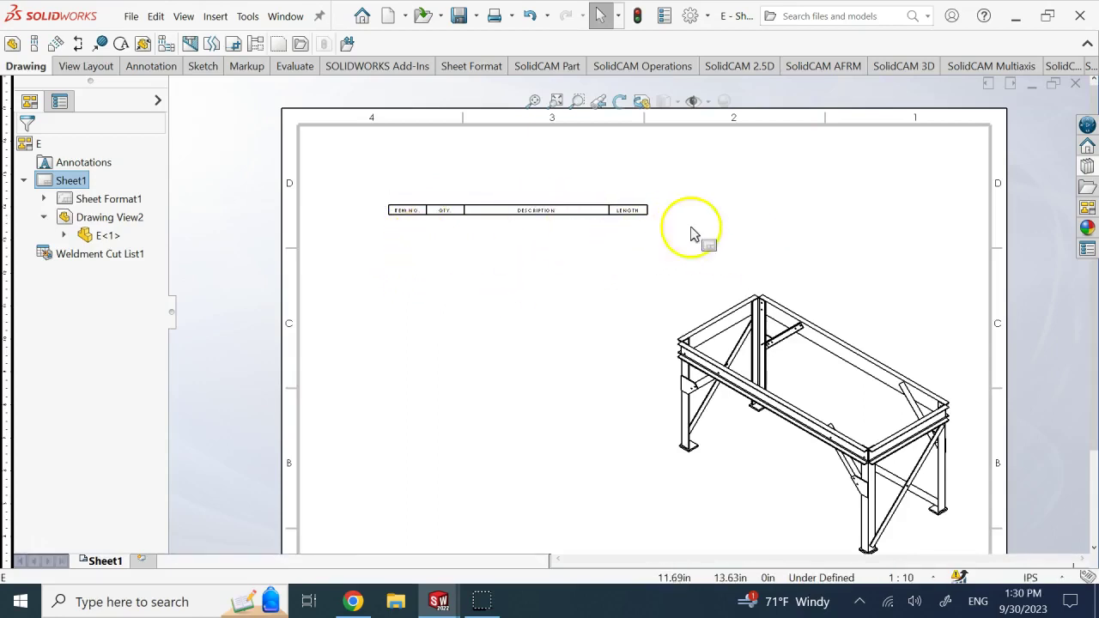
{"action": "left_click", "coordinate": [623, 216]}
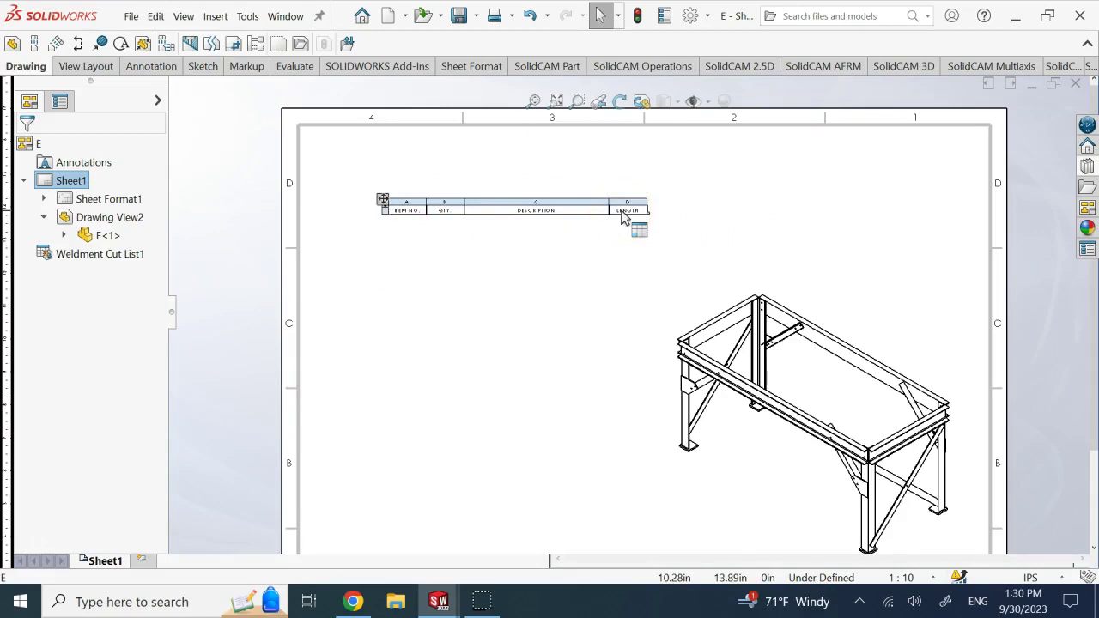
{"action": "left_click", "coordinate": [579, 192]}
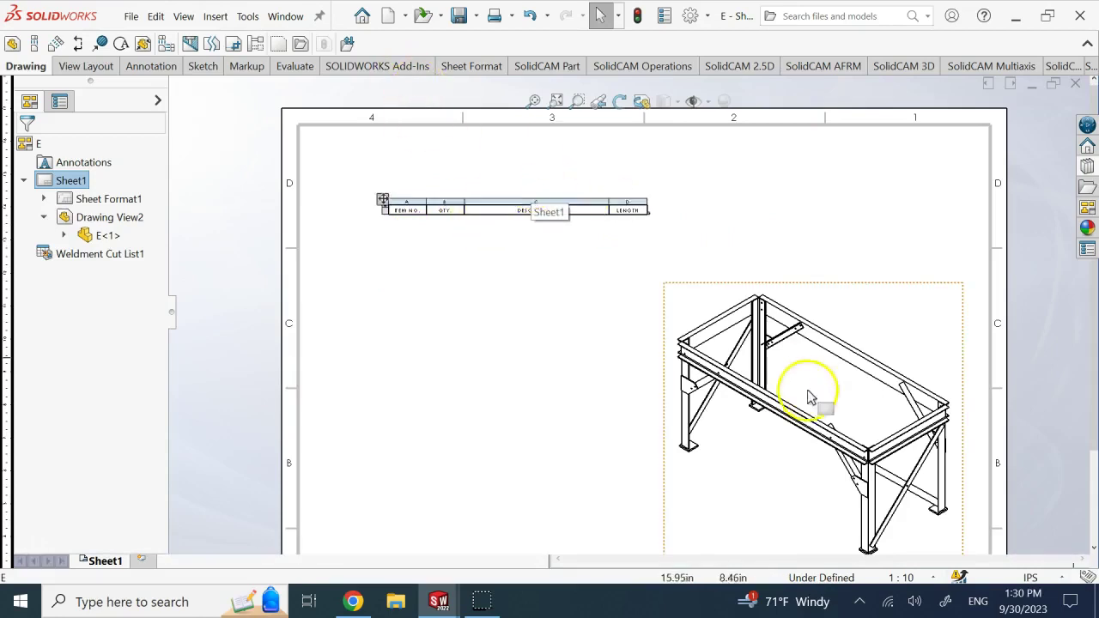
{"action": "scroll", "coordinate": [786, 365], "scroll_direction": "up", "scroll_amount": 2}
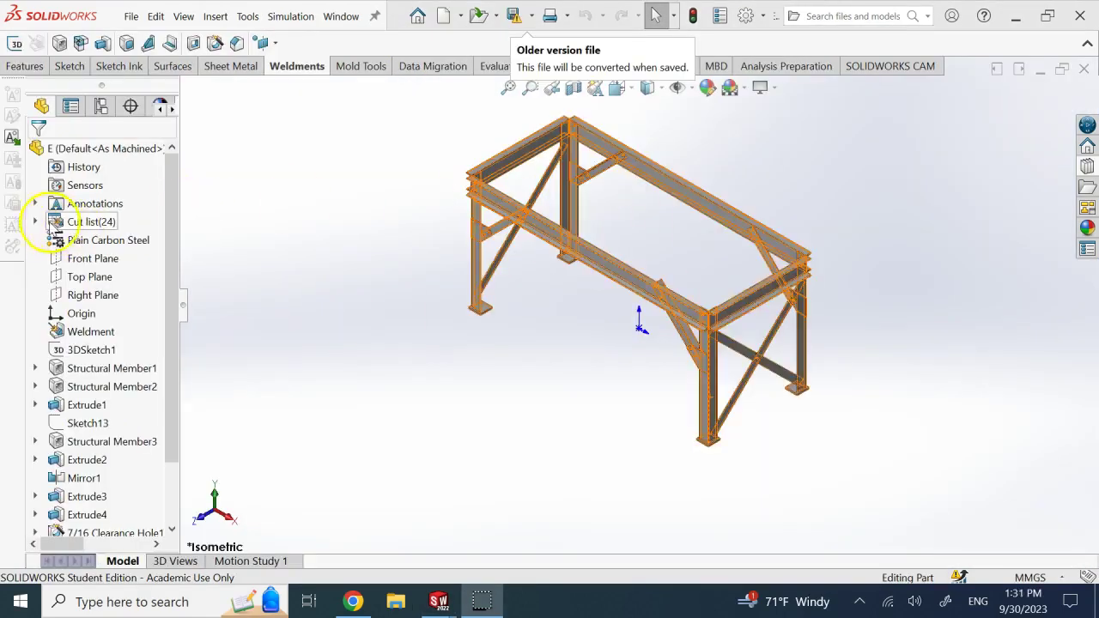
Inspect the part's Cut list(24) bodies and right-click menu, then bring up the Window menu.
{"action": "left_click", "coordinate": [35, 221]}
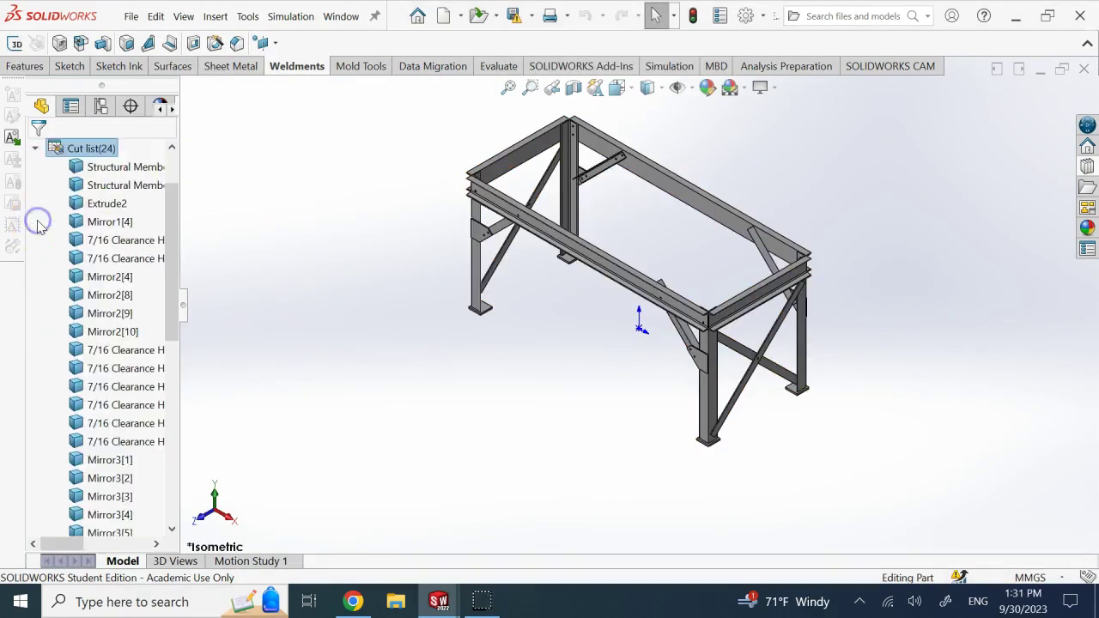
{"action": "left_click", "coordinate": [35, 150]}
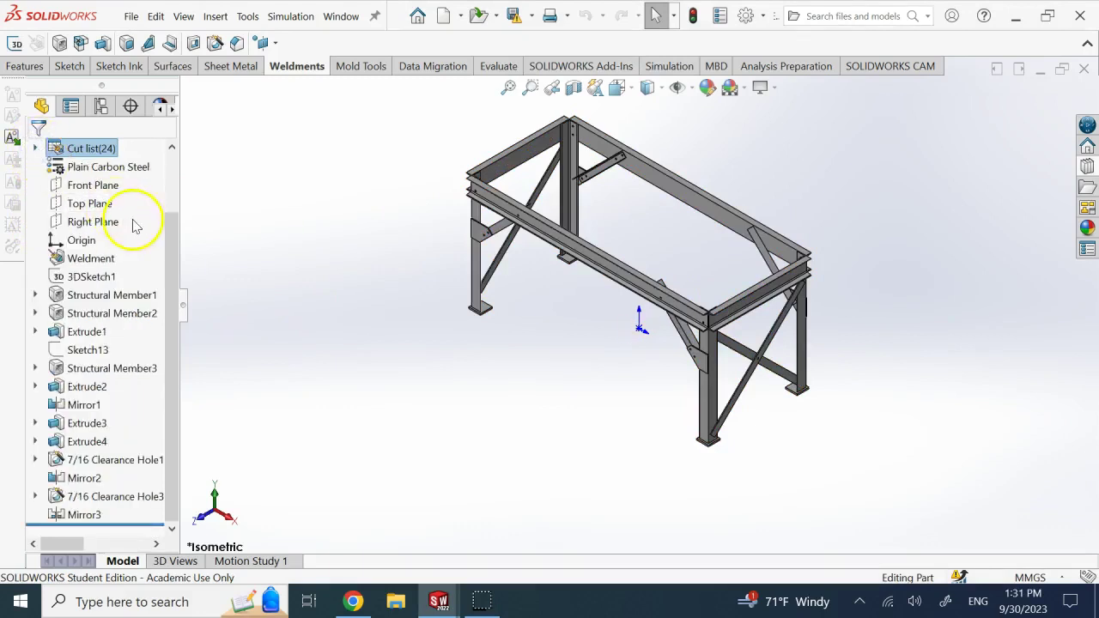
{"action": "left_click_drag", "start_coordinate": [172, 226], "coordinate": [173, 190]}
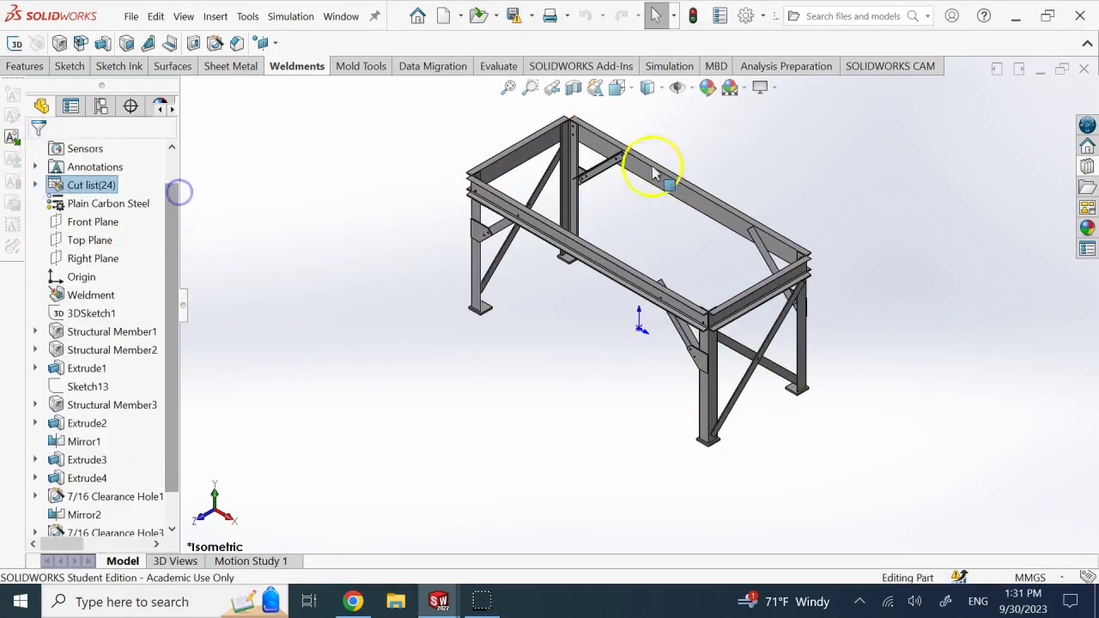
{"action": "left_click", "coordinate": [101, 184]}
{"action": "right_click", "coordinate": [104, 186]}
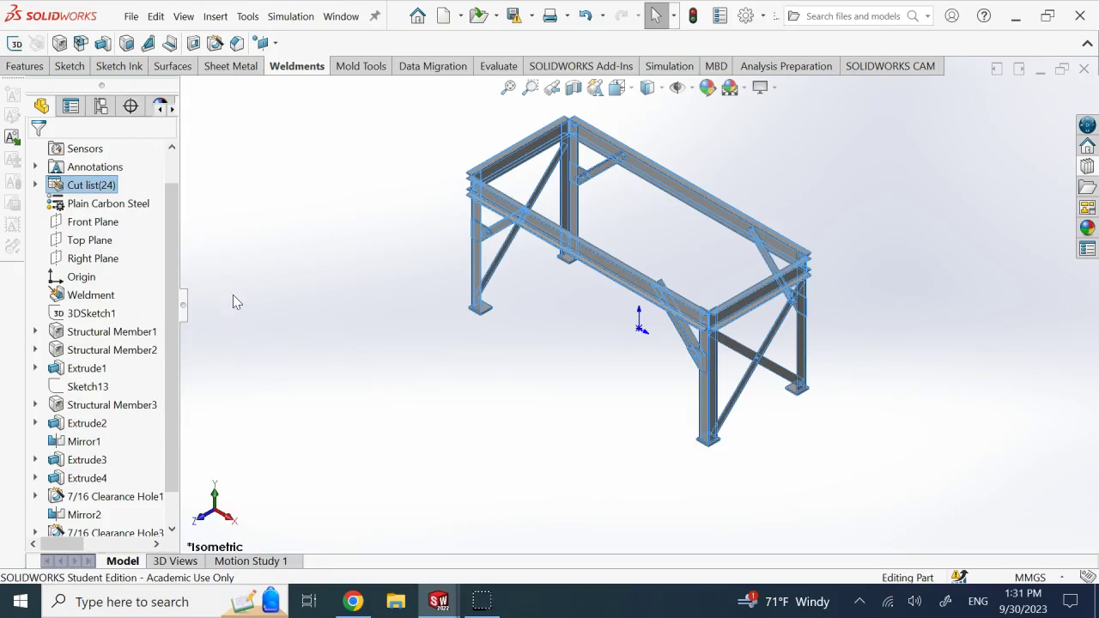
{"action": "left_click", "coordinate": [343, 18]}
Return to the drawing and check the cut list's Description cells, including item 6's L2x2x0.125.
{"action": "left_click", "coordinate": [410, 216]}
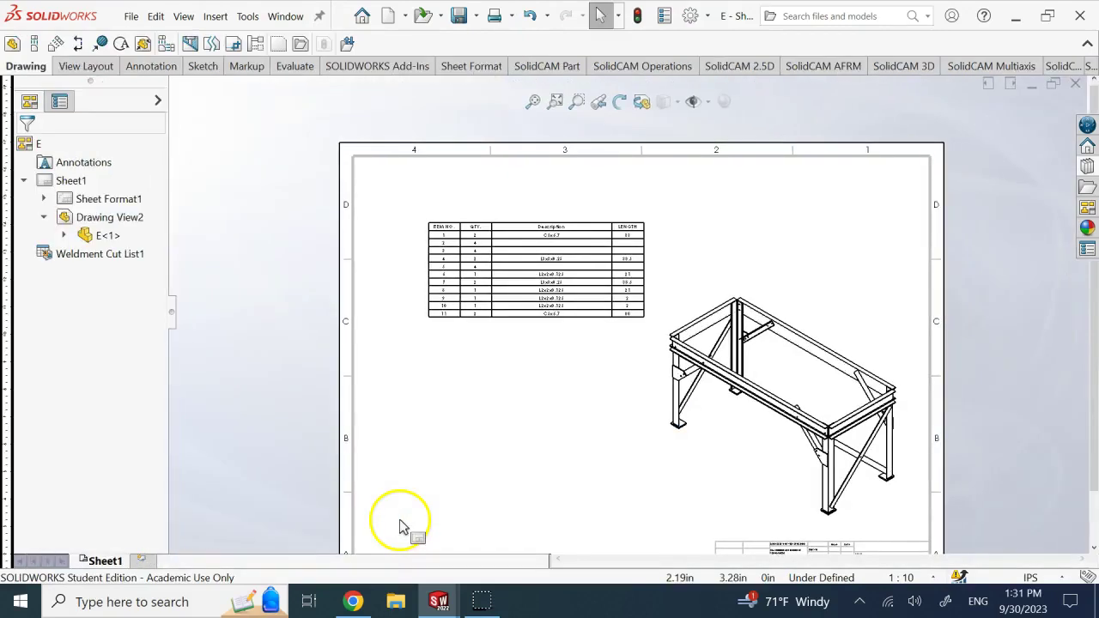
{"action": "scroll", "coordinate": [631, 230], "scroll_direction": "down", "scroll_amount": 2}
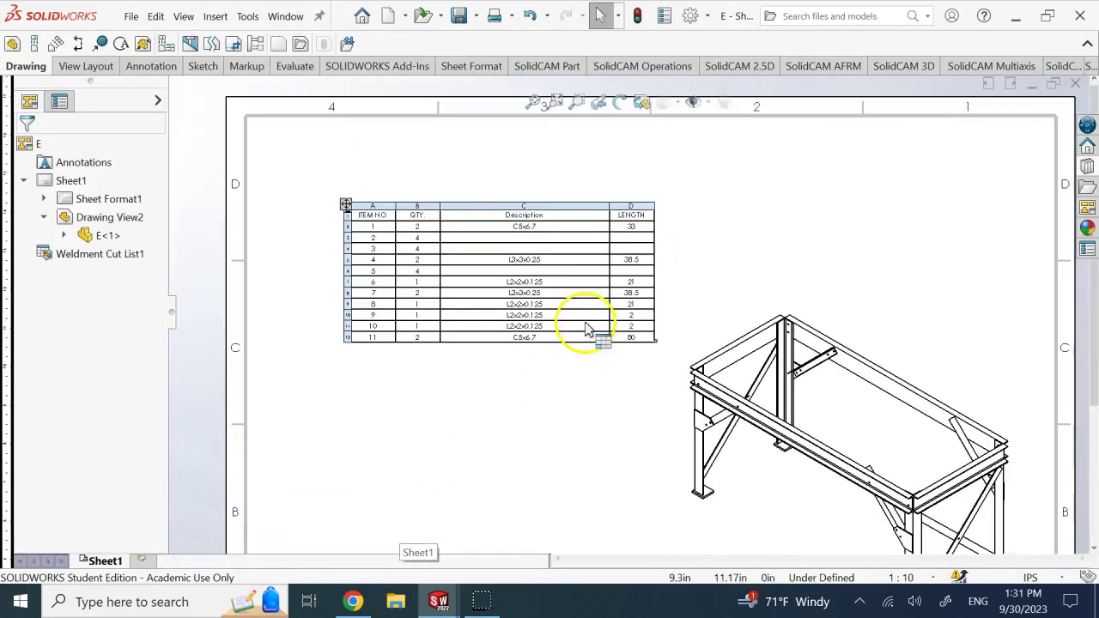
{"action": "left_click", "coordinate": [532, 283]}
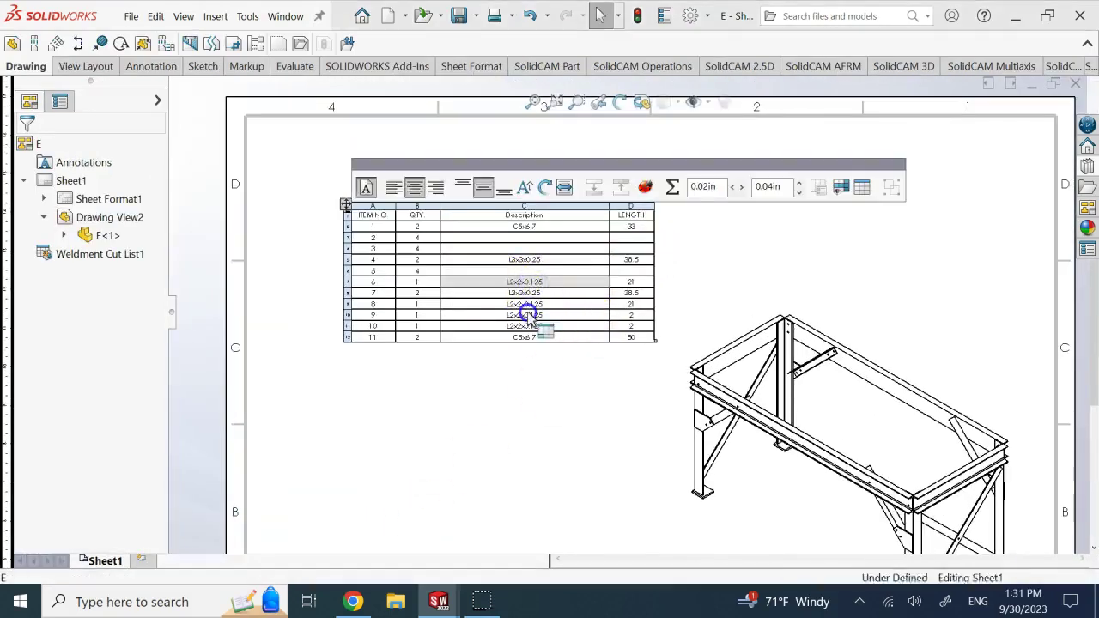
{"action": "left_click", "coordinate": [527, 315]}
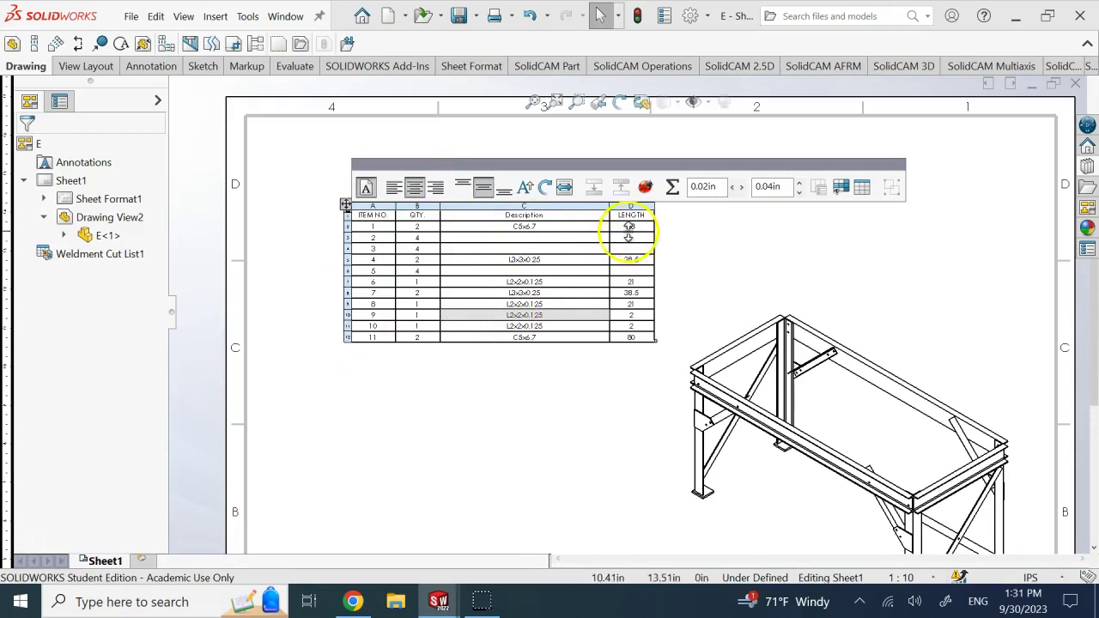
{"action": "left_click", "coordinate": [521, 283]}
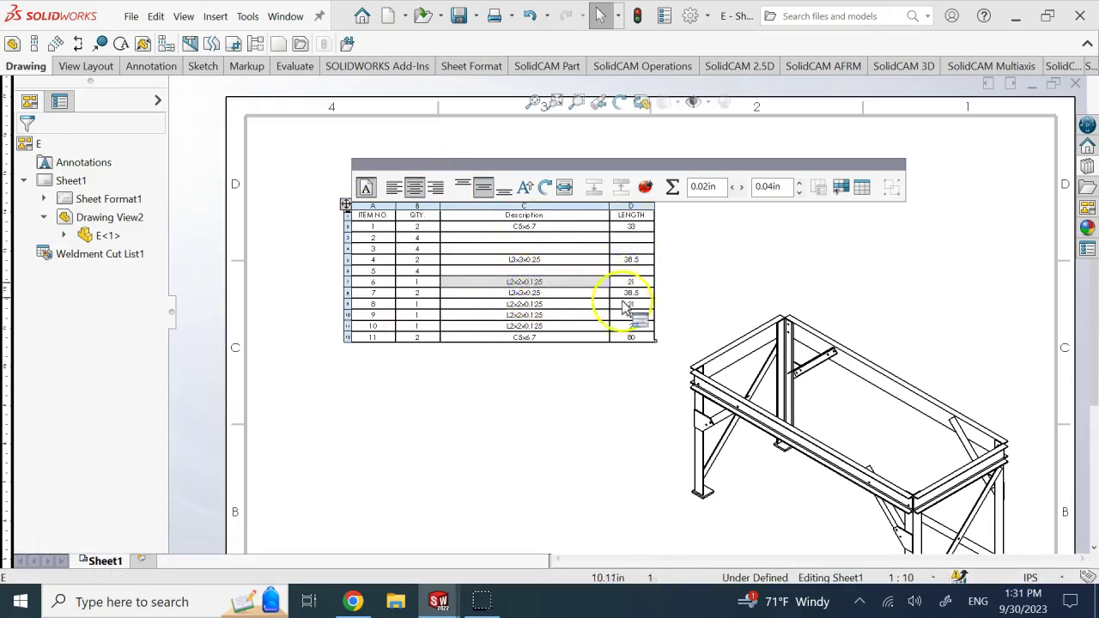
{"action": "scroll", "coordinate": [623, 316], "scroll_direction": "up", "scroll_amount": 2}
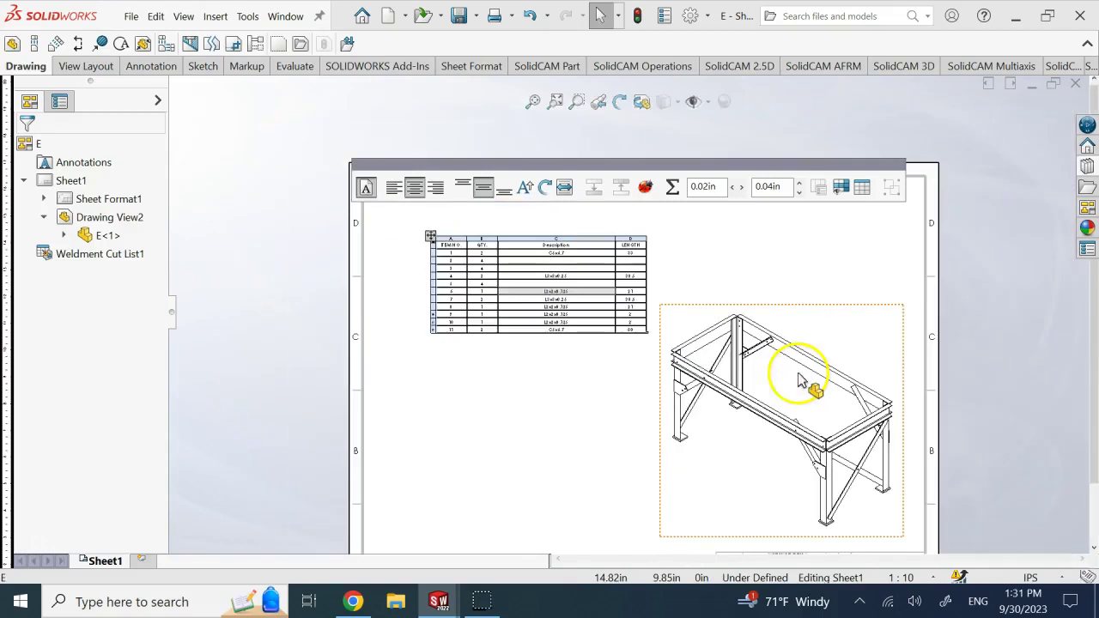
{"action": "left_click", "coordinate": [584, 360]}
{"action": "scroll", "coordinate": [594, 258], "scroll_direction": "down", "scroll_amount": 1}
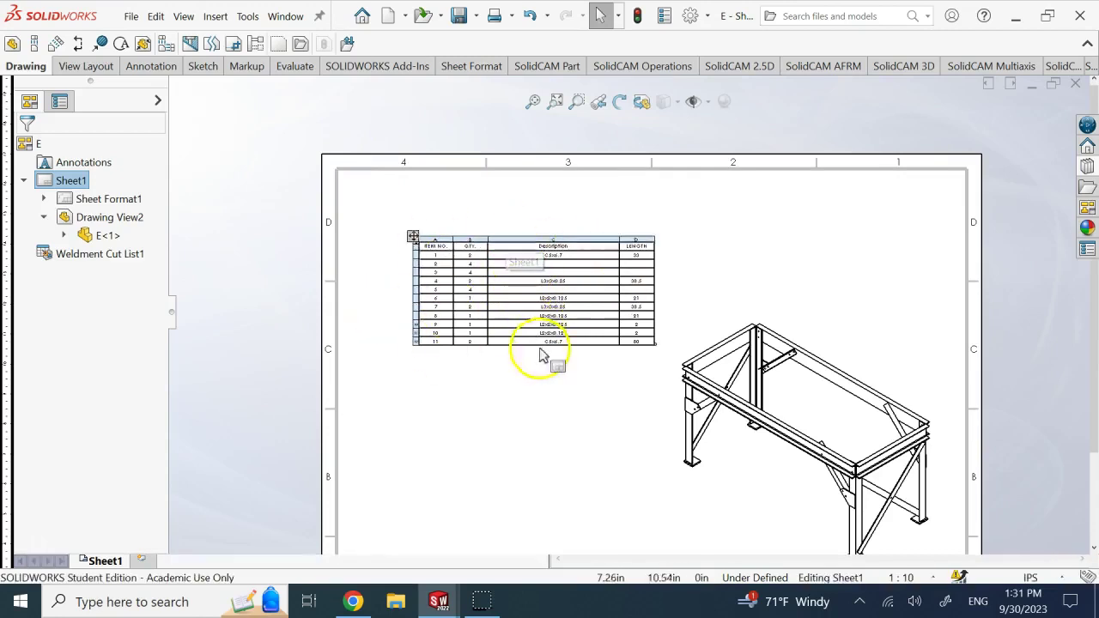
{"action": "scroll", "coordinate": [653, 442], "scroll_direction": "up", "scroll_amount": 1}
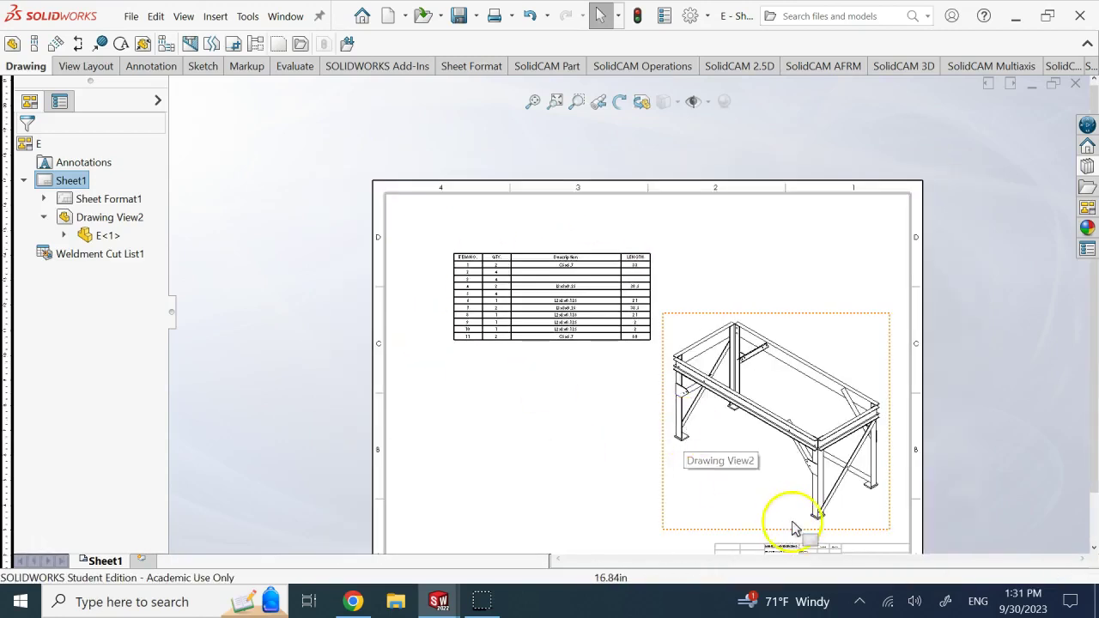
{"action": "scroll", "coordinate": [796, 527], "scroll_direction": "up", "scroll_amount": 1}
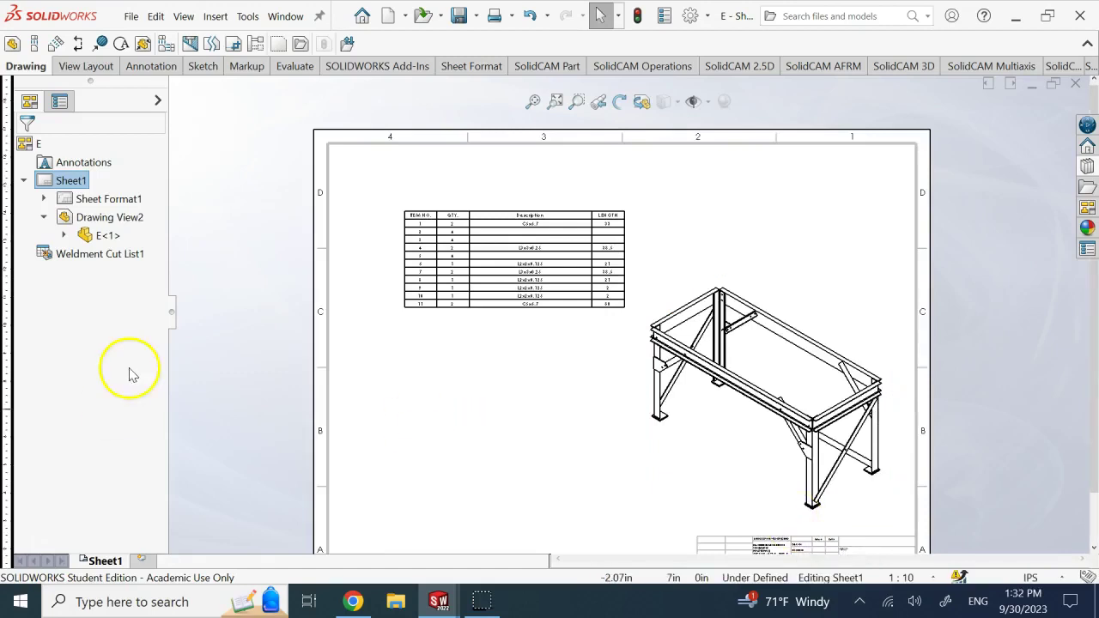